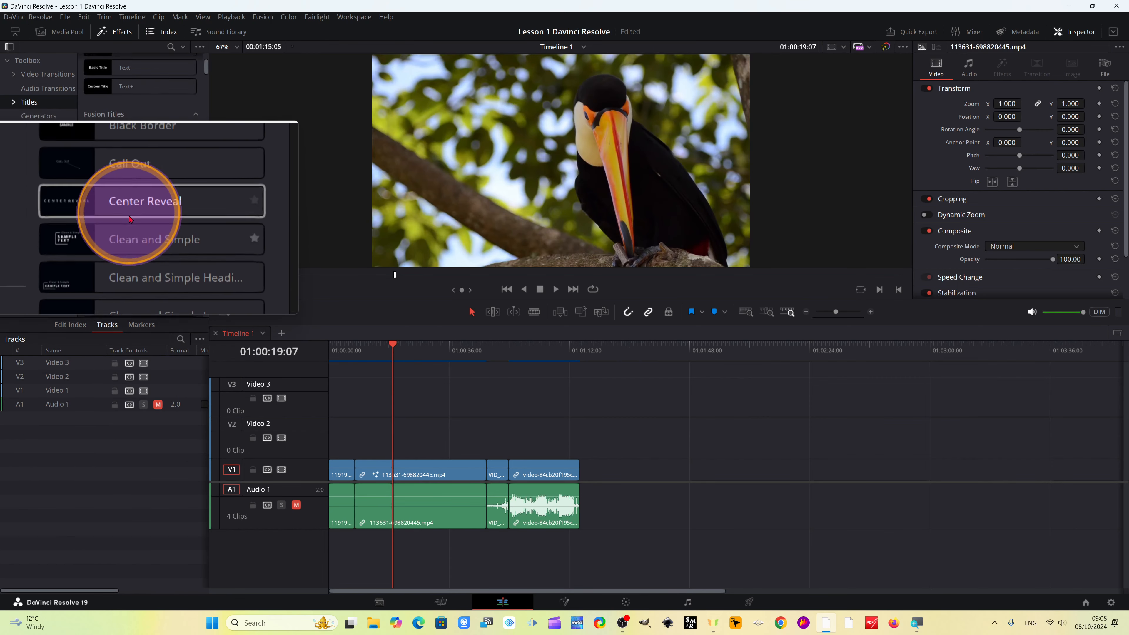
Add a Text+ title on Video 2 above the toucan clip, lengthen it, and align its start with the playhead
scroll(105, 207, down, 5)
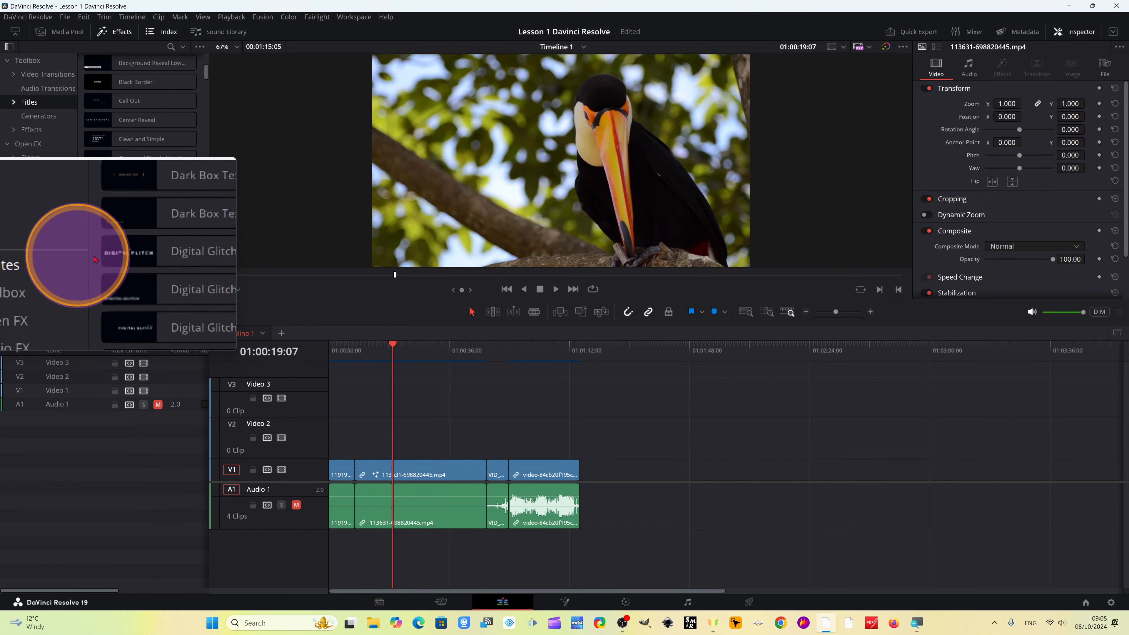
scroll(95, 260, down, 8)
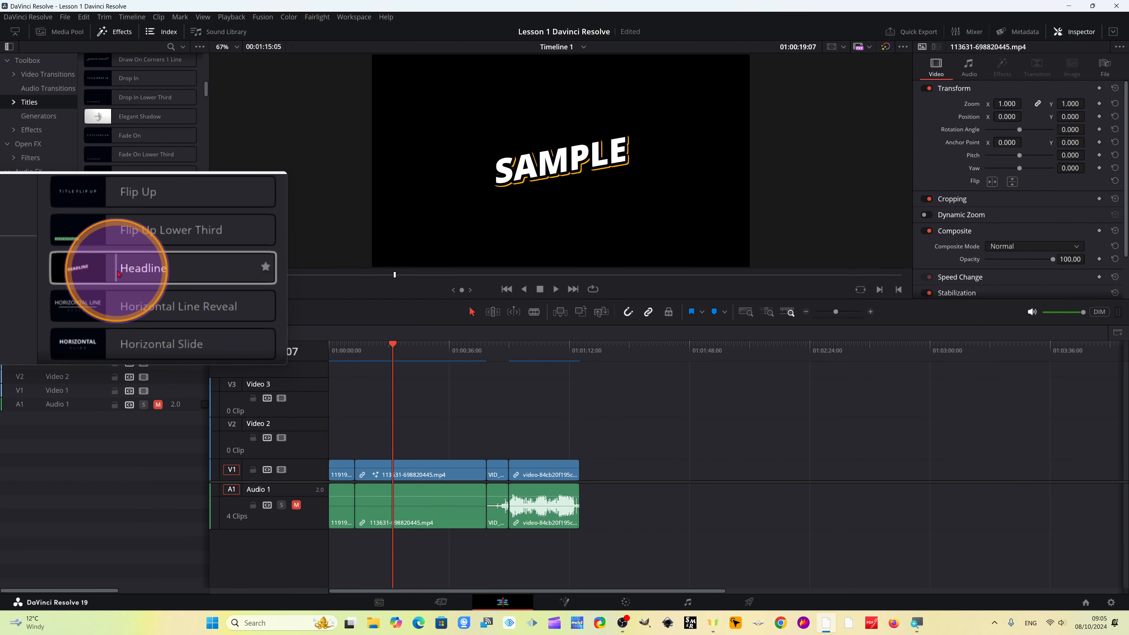
scroll(116, 280, down, 10)
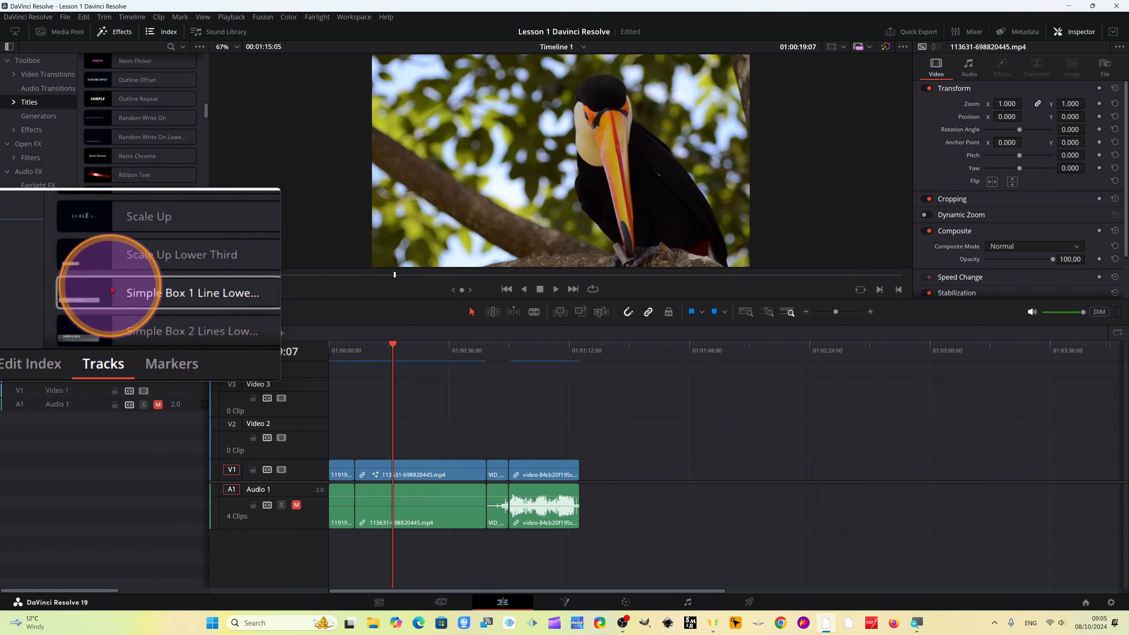
scroll(111, 290, down, 5)
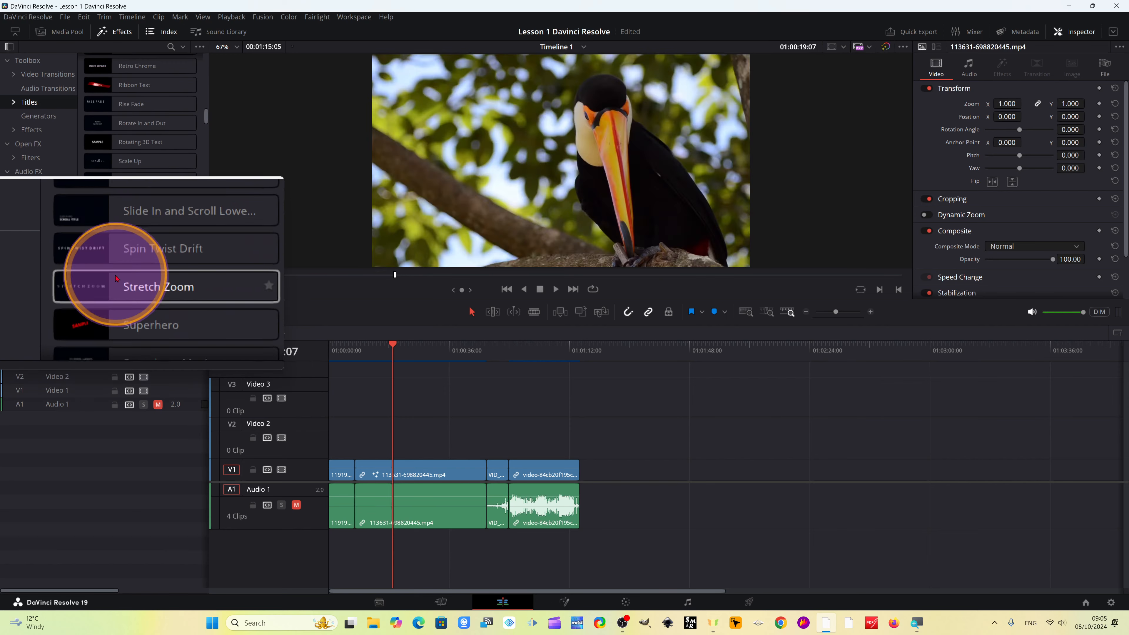
scroll(117, 278, up, 20)
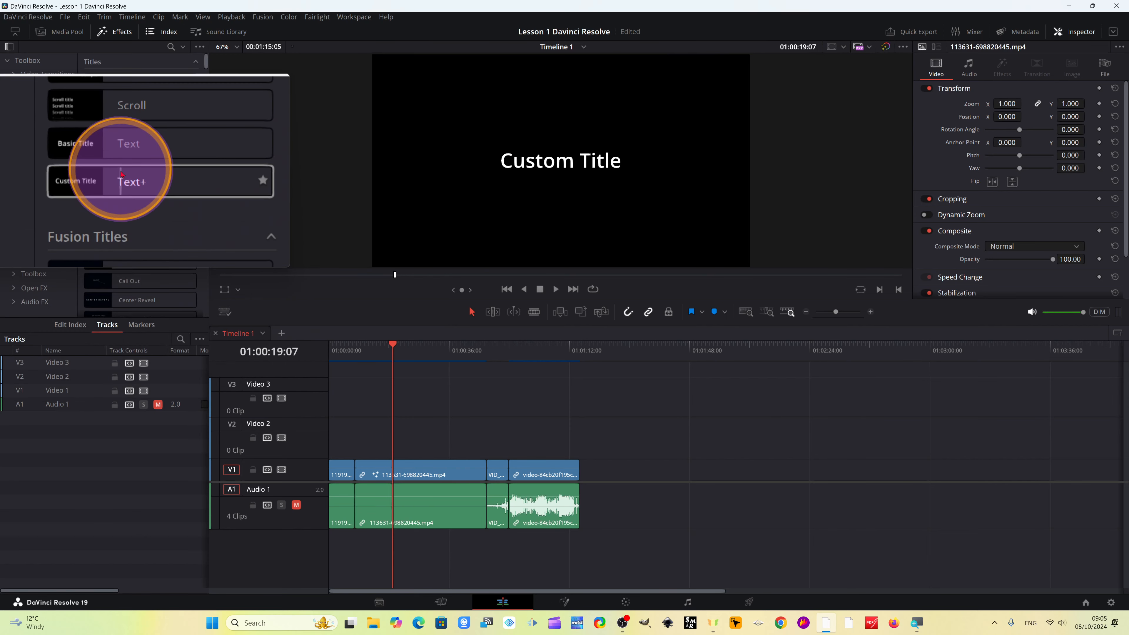
click(122, 175)
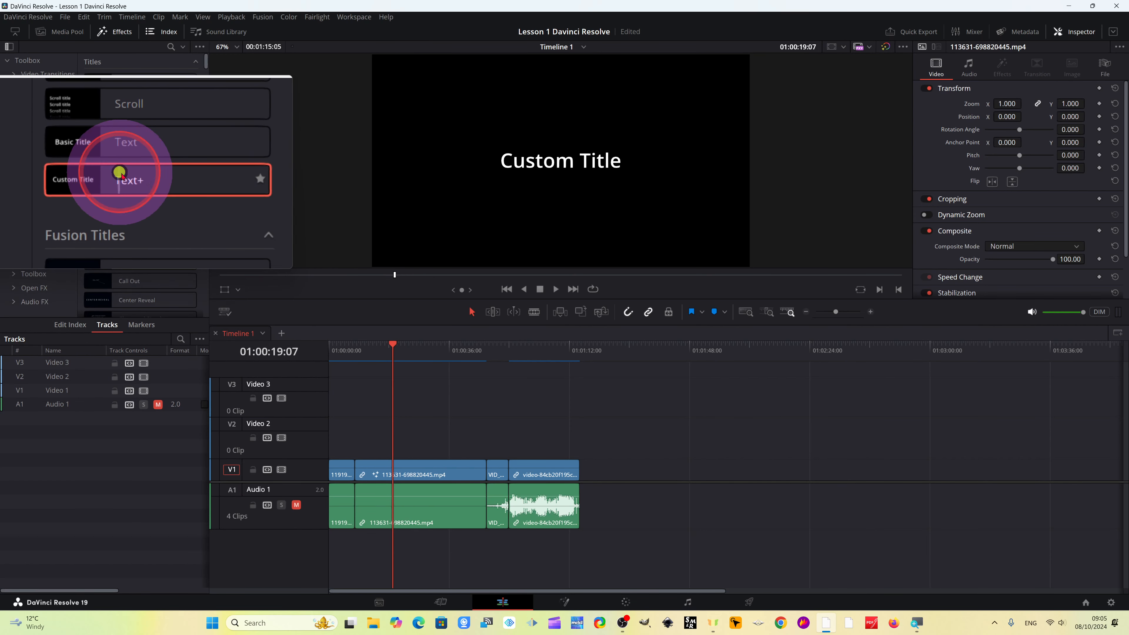
drag(121, 176, 475, 437)
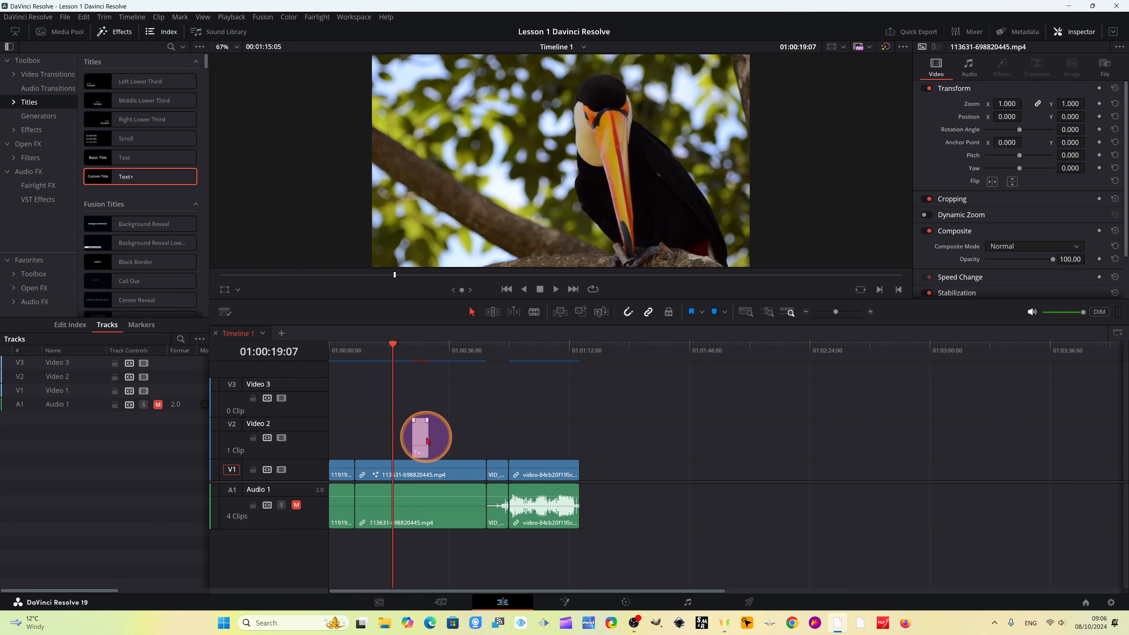
drag(429, 437, 486, 440)
drag(420, 454, 402, 455)
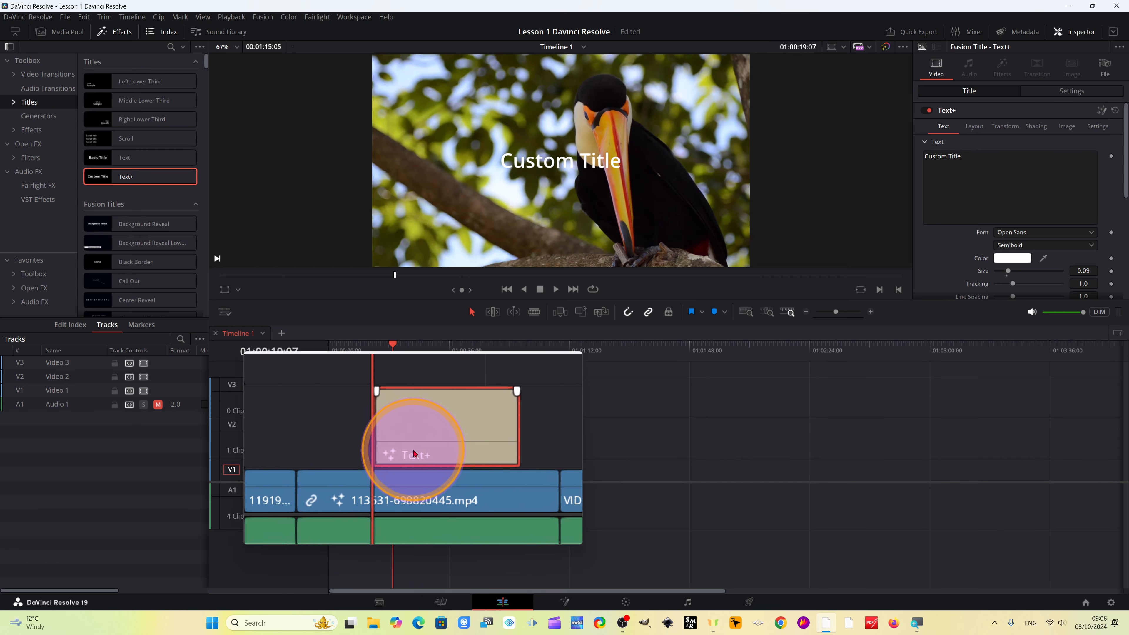
Look at the title's node composition on the Fusion page and return to the Edit page
click(563, 603)
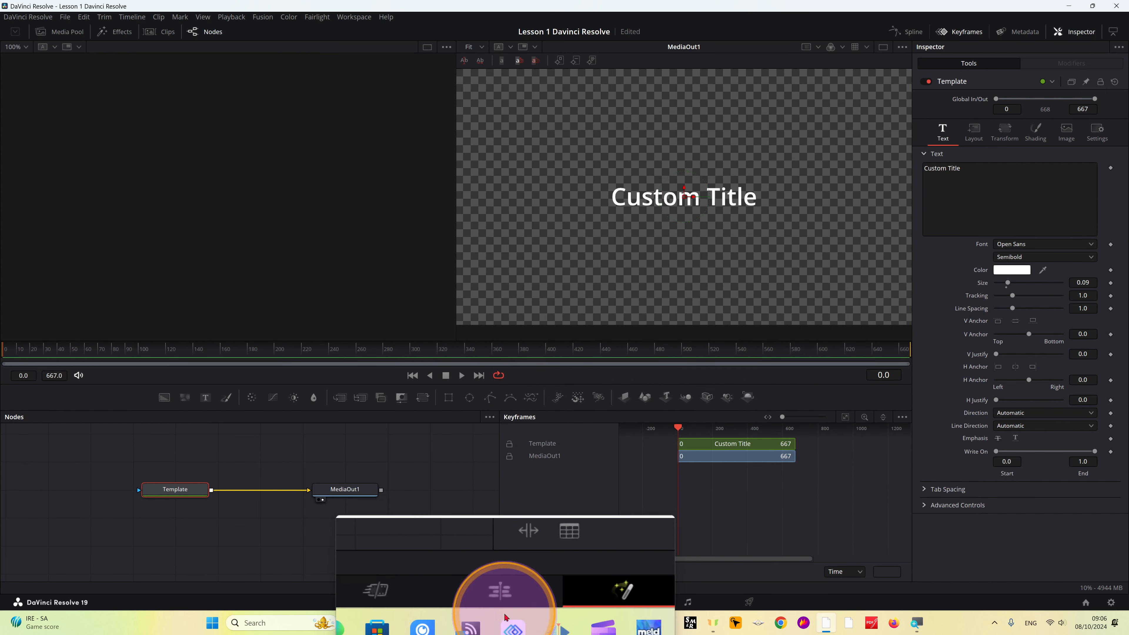
click(503, 604)
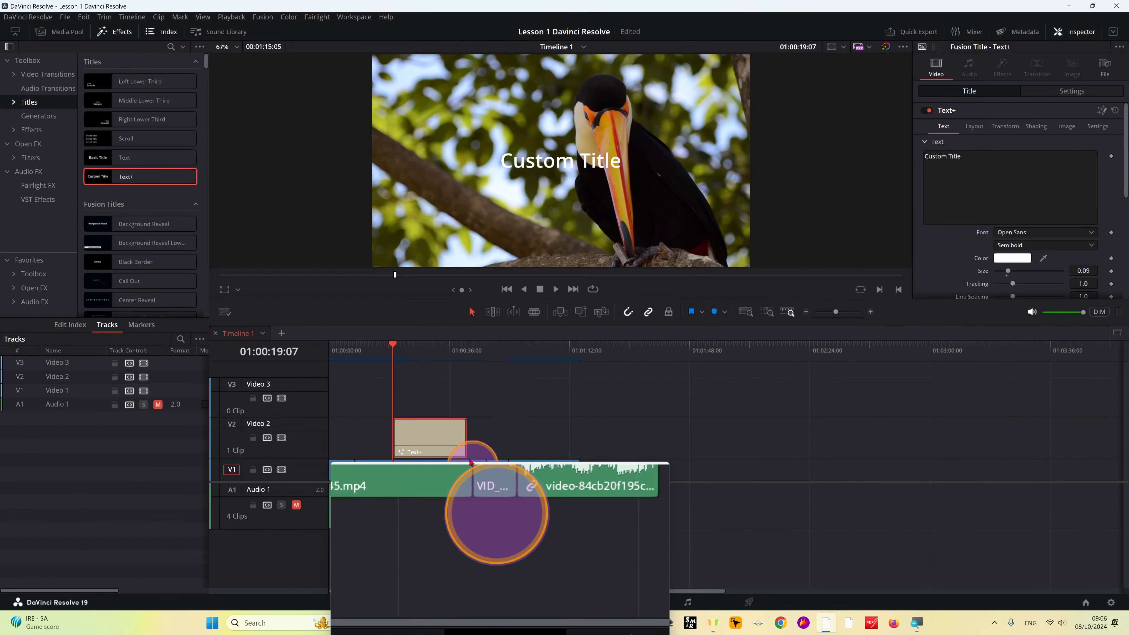
Move the playhead to 01:00:27:03 within the title and replace its text with "DaVinci Tutorial"
drag(391, 345, 420, 347)
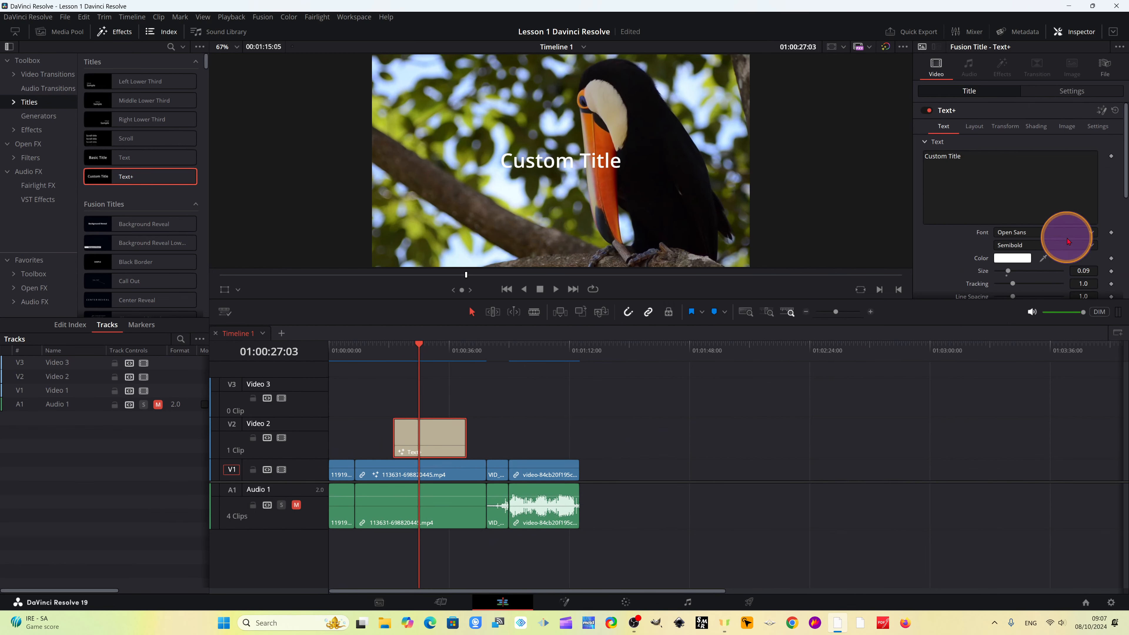
click(956, 155)
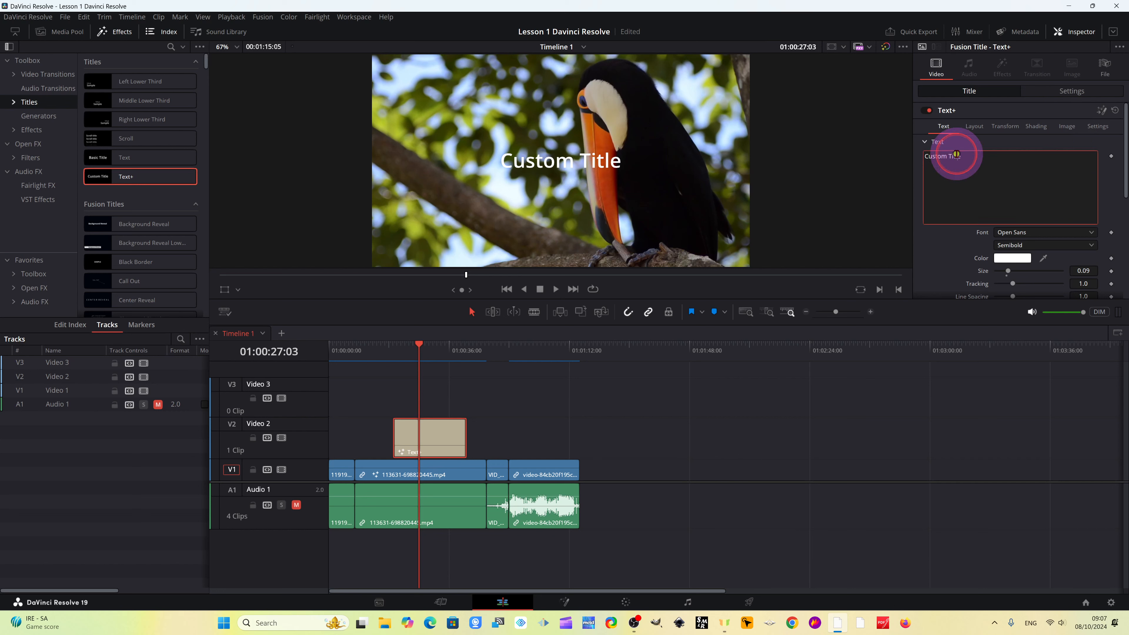
drag(929, 156, 962, 161)
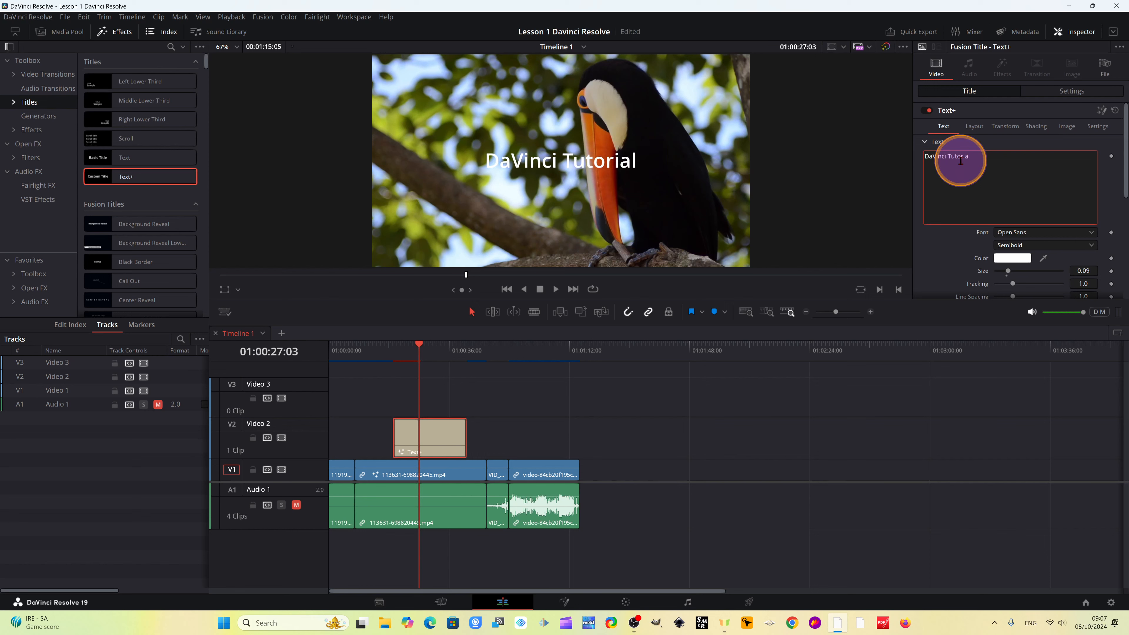
Preview other fonts on the title, such as the Noto and MS families, while keeping Open Sans
click(1088, 237)
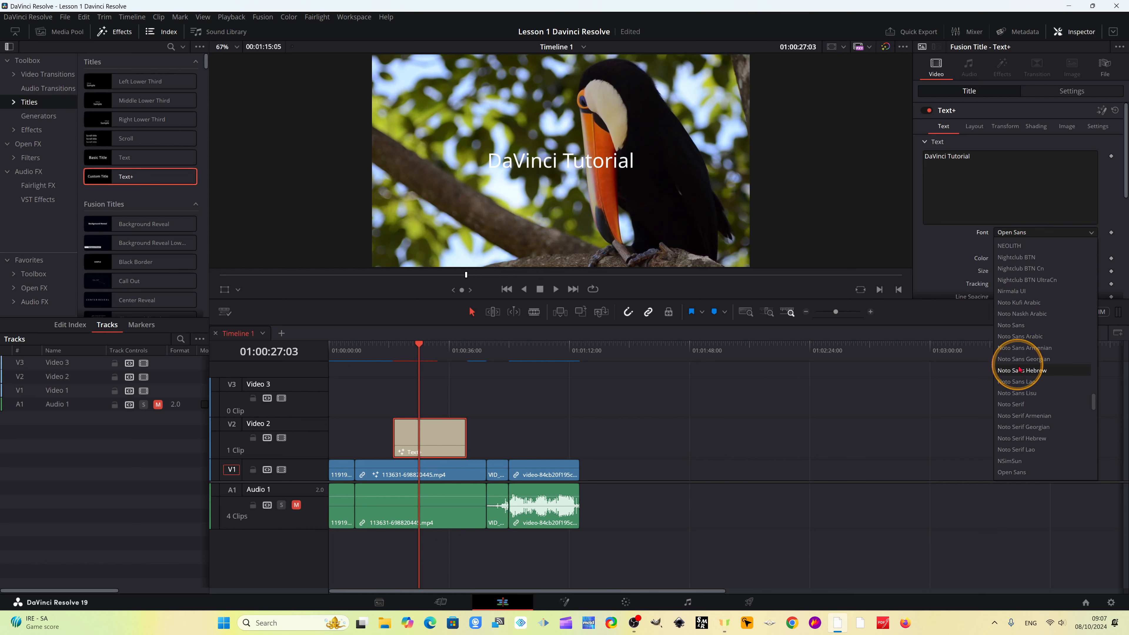
click(1016, 474)
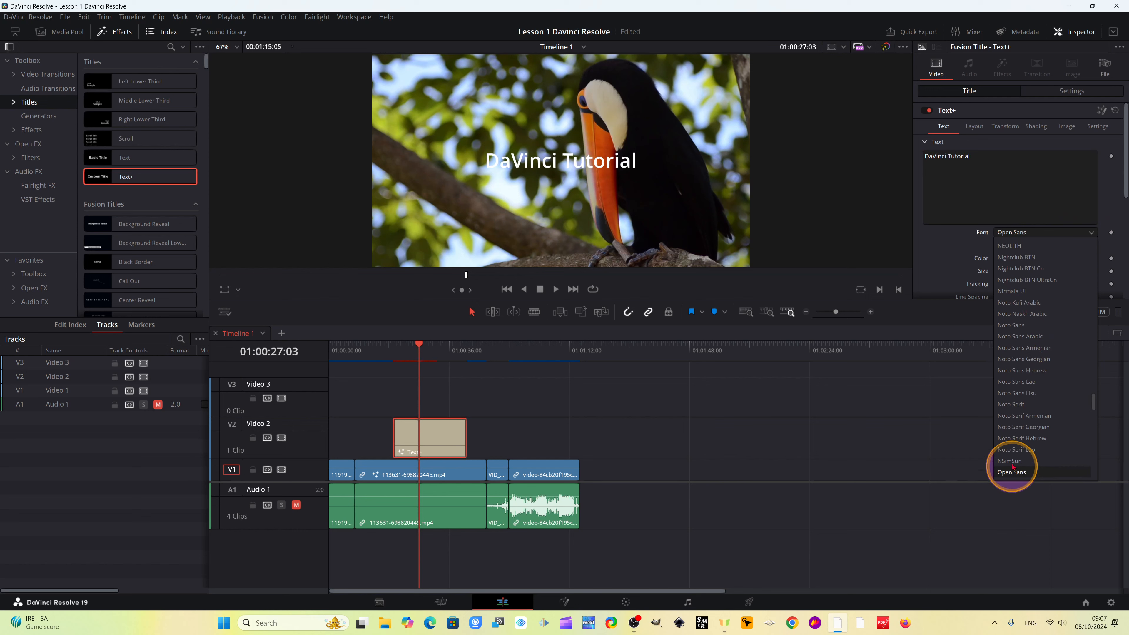
scroll(1016, 445, up, 5)
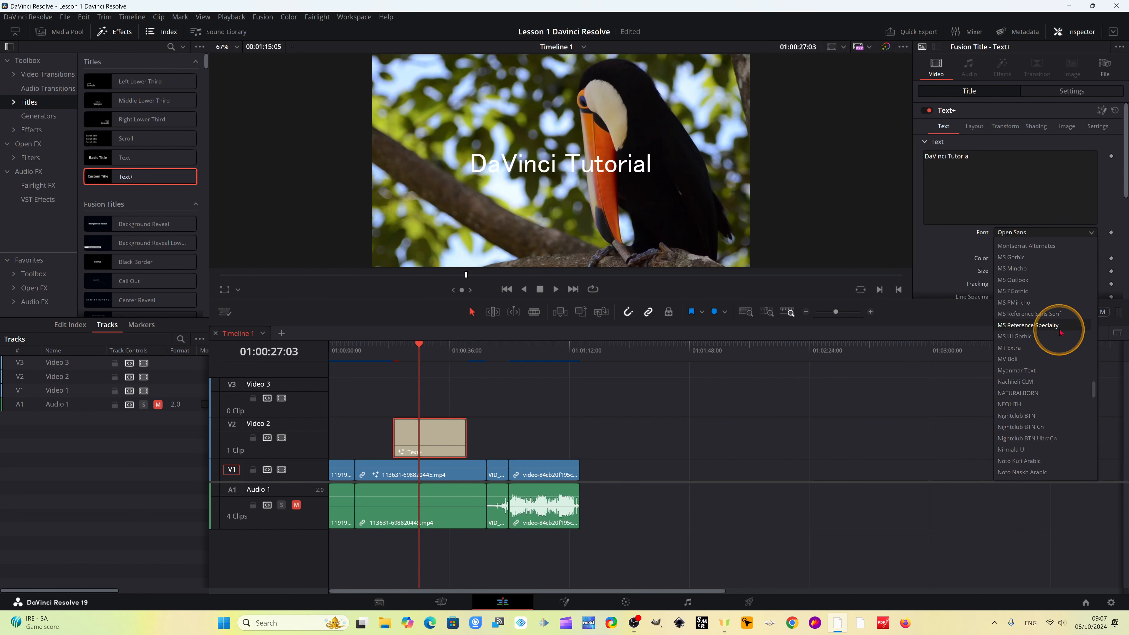
scroll(1061, 338, down, 10)
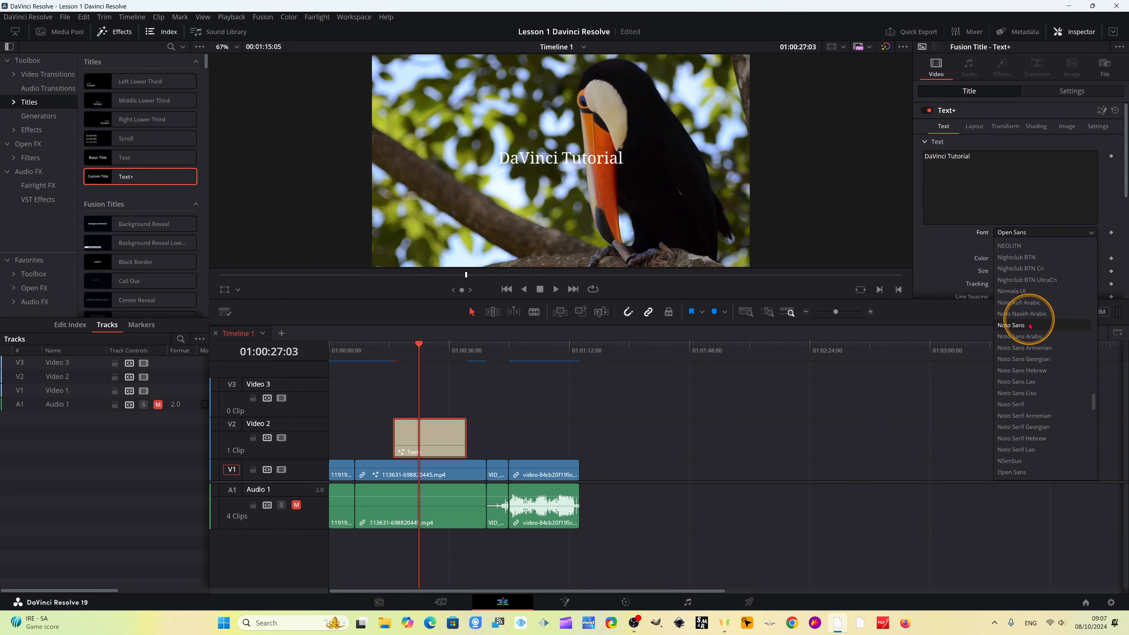
click(718, 168)
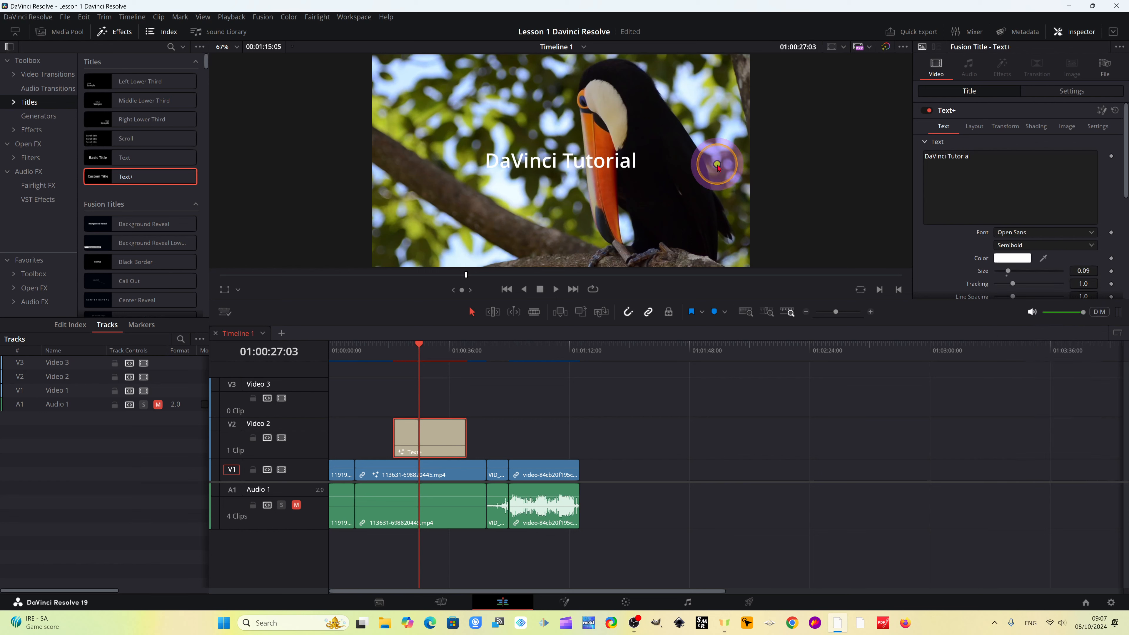
Set the title's colour to pink (#ff49f0) and its font style to Bold
click(1013, 257)
click(571, 245)
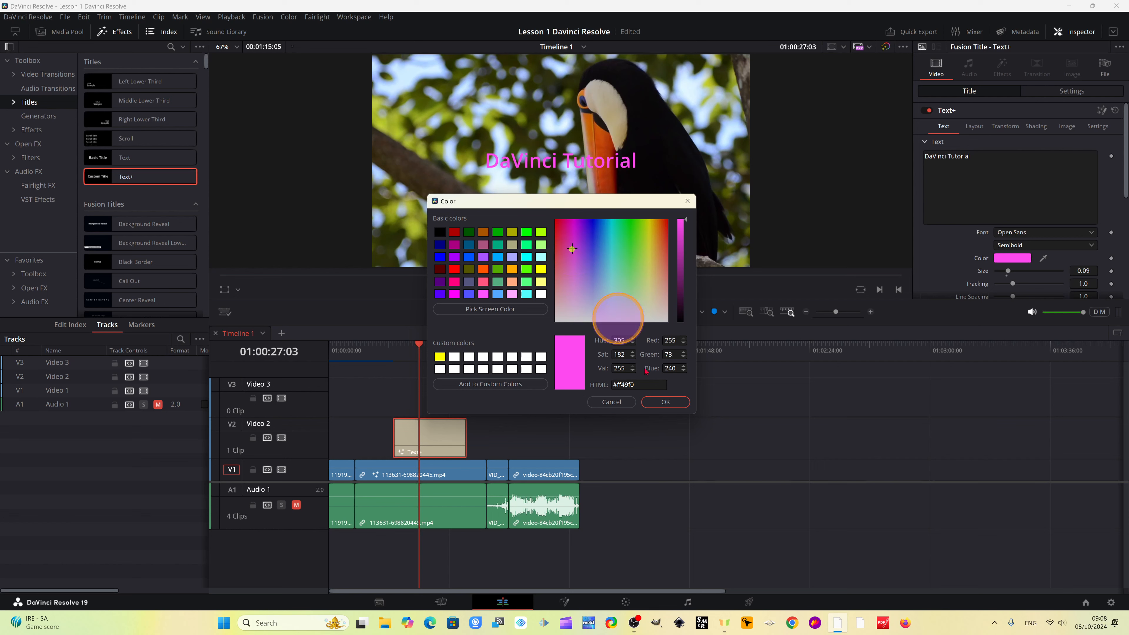
click(662, 402)
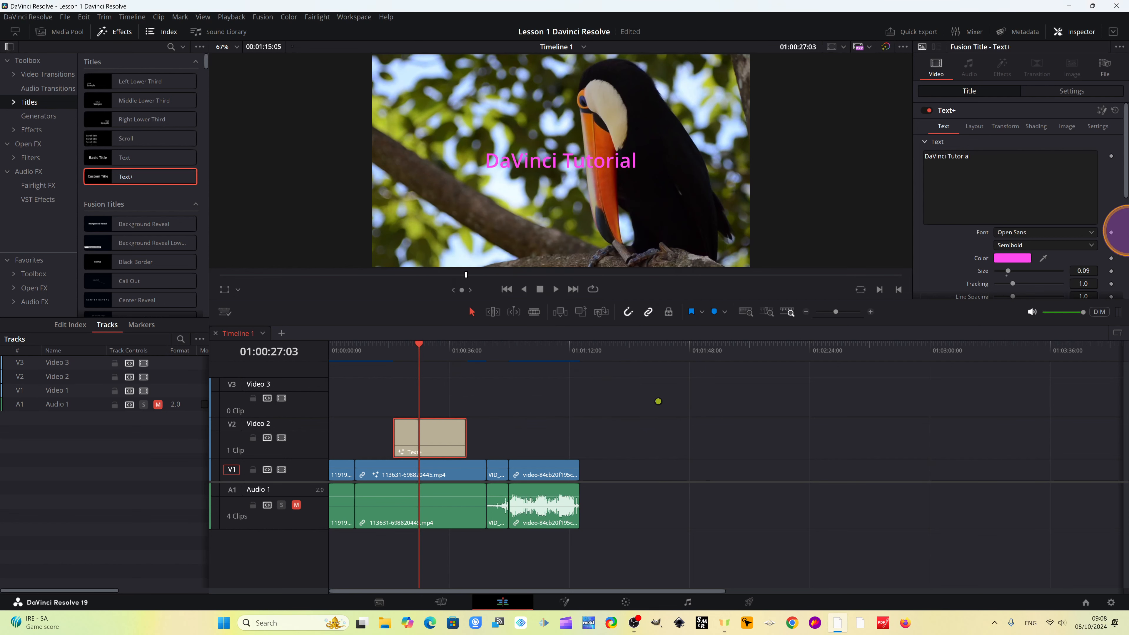
click(1086, 244)
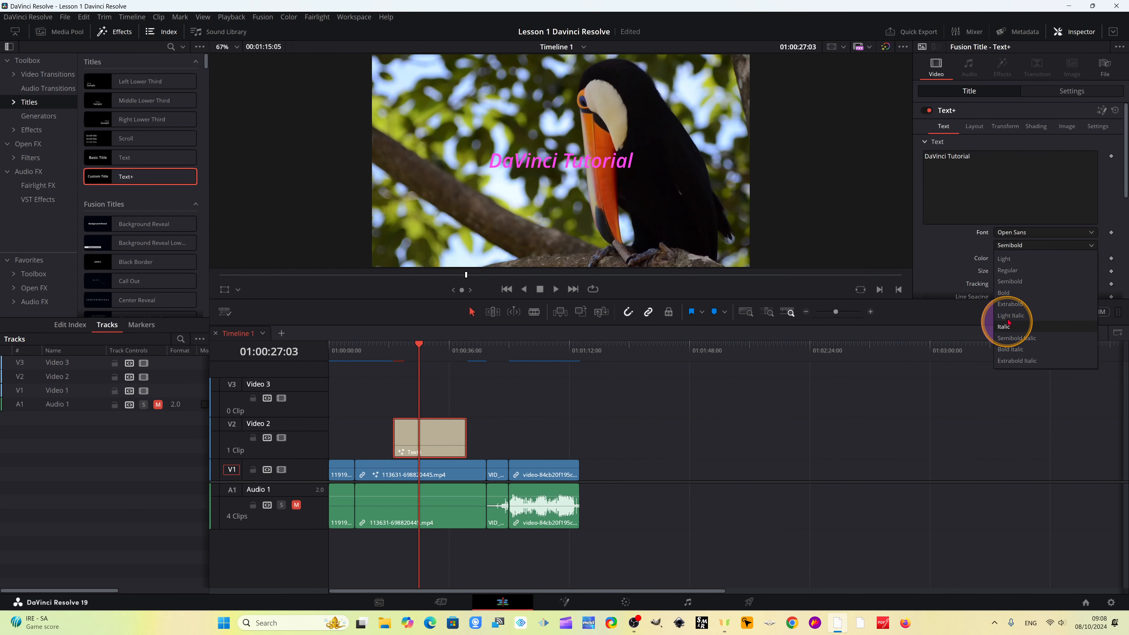
click(1005, 293)
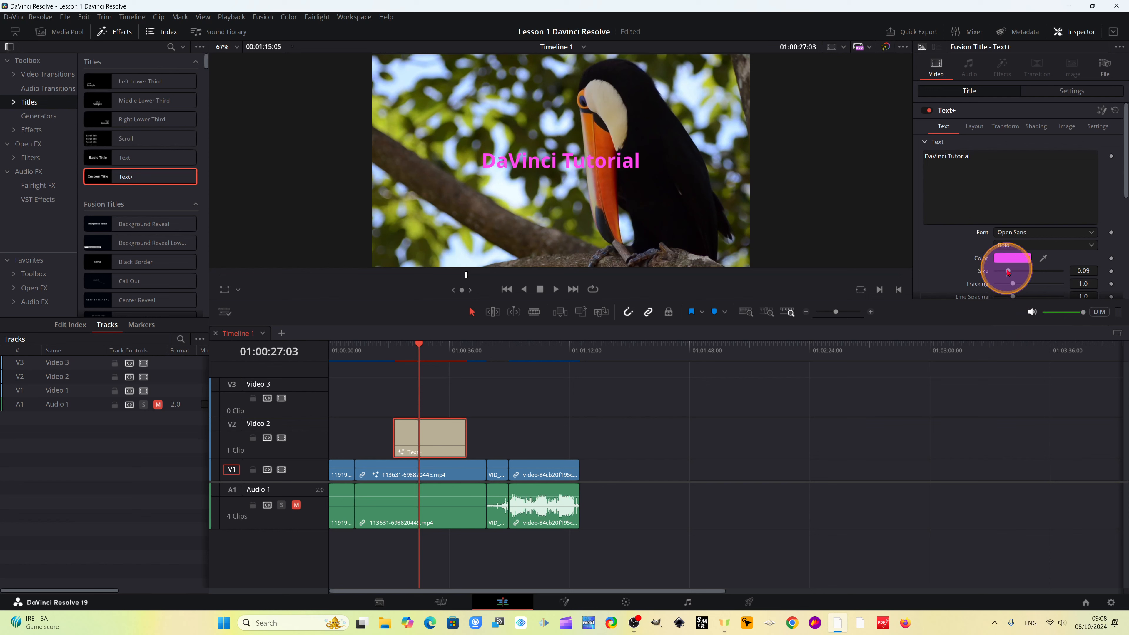
Enlarge the title to a size of about 0.13 and tighten its tracking to about 0.976
mouse_move(1008, 272)
mouse_down()
mouse_move(1021, 273)
mouse_move(1009, 272)
mouse_up()
drag(1011, 283, 1011, 282)
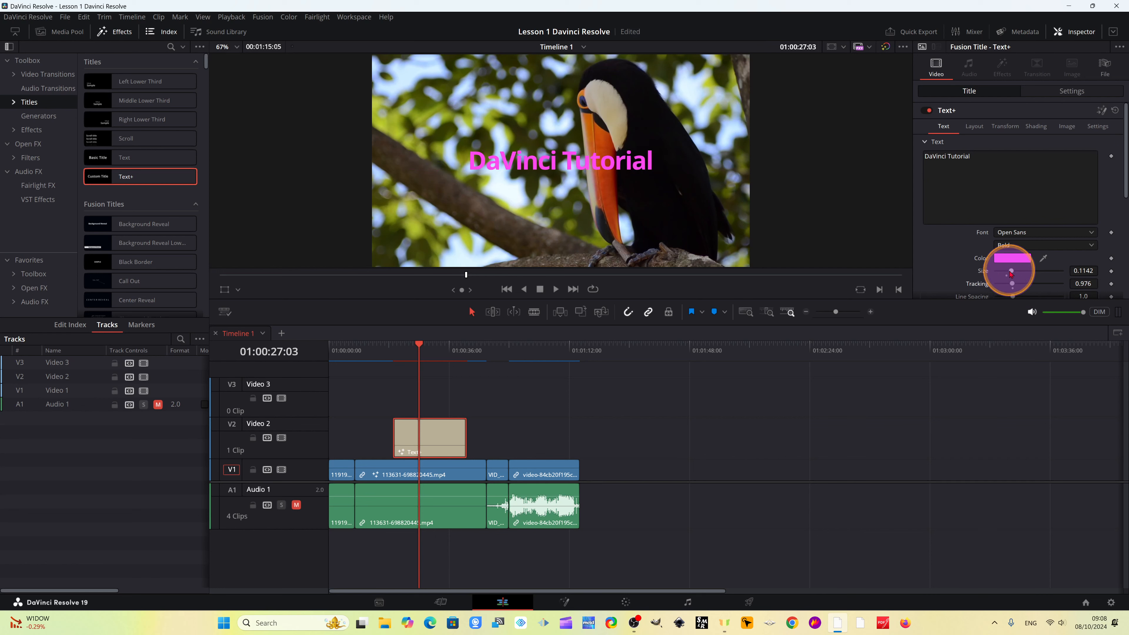
drag(1008, 271, 1009, 271)
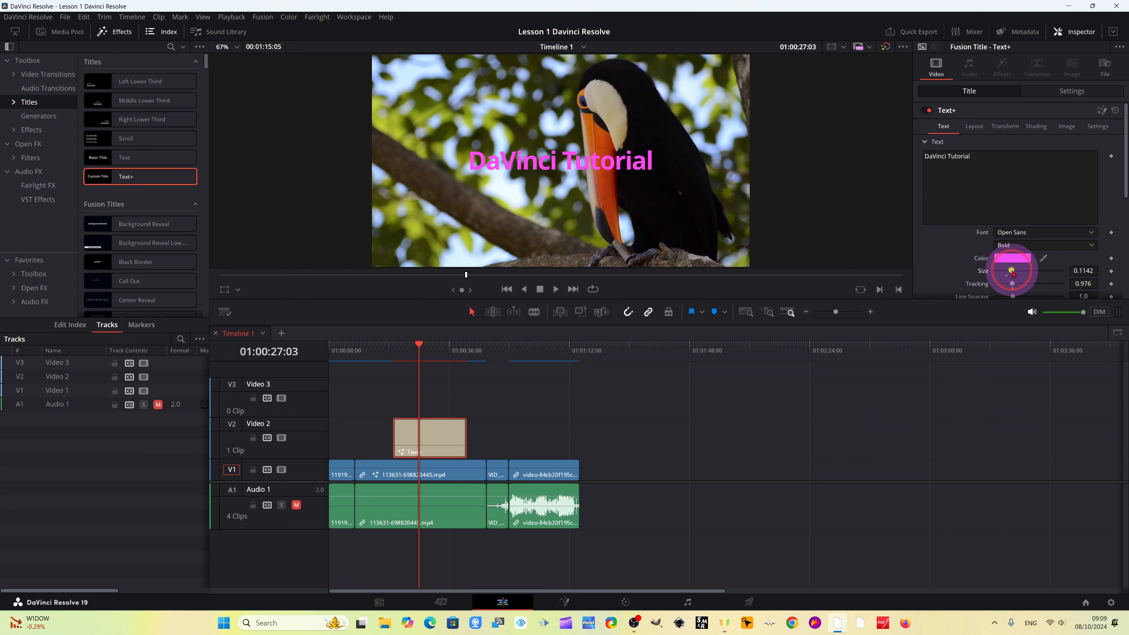
drag(1012, 273, 1015, 274)
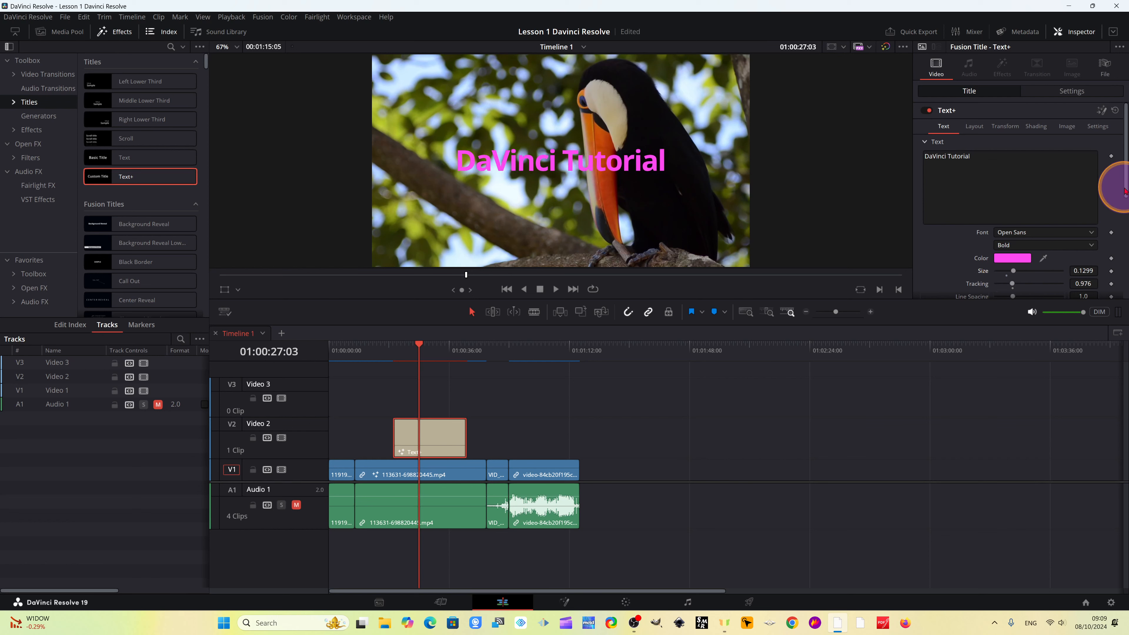
Add "Resolve4u" as a second line of the title and set the line spacing to about 1.102
scroll(1124, 191, down, 2)
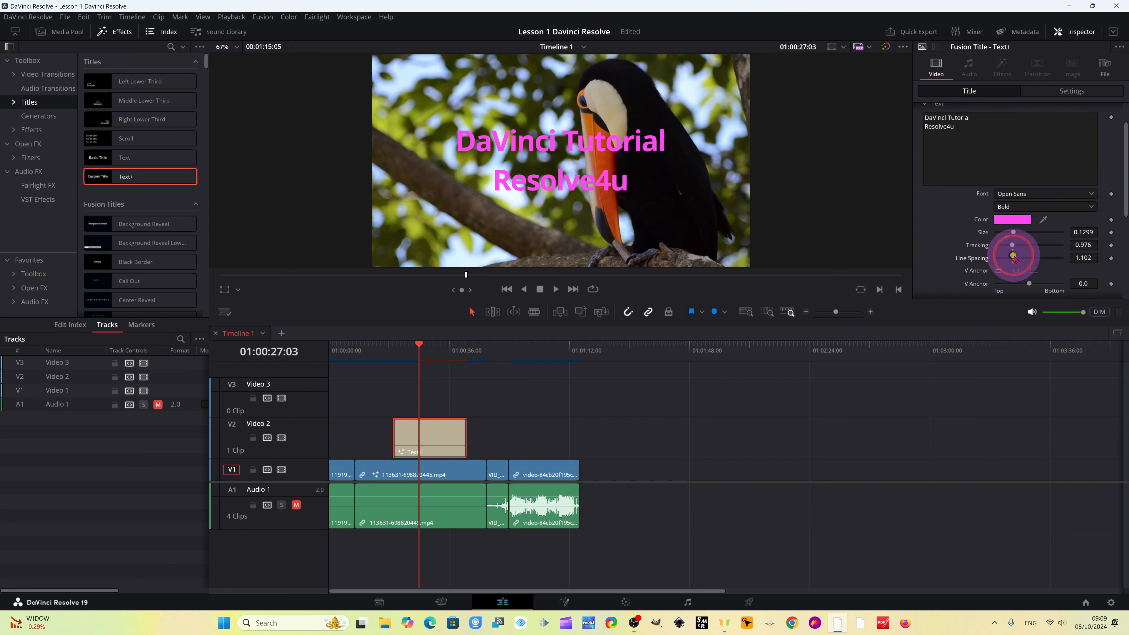
mouse_move(1014, 258)
mouse_down()
mouse_move(1065, 351)
mouse_move(1048, 295)
mouse_move(1061, 239)
mouse_move(982, 329)
mouse_move(1008, 239)
mouse_move(1007, 258)
mouse_move(1039, 257)
mouse_move(1014, 263)
mouse_up()
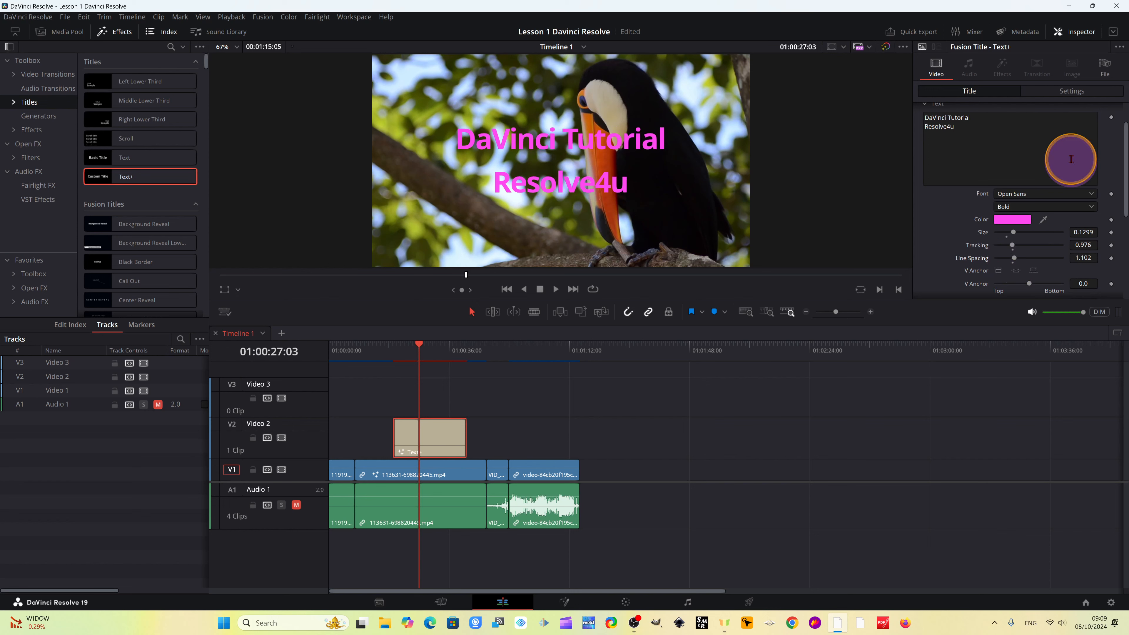
Try the top, centre and bottom vertical anchors on the title, and set the V Anchor value to about 0.73
scroll(1122, 209, down, 2)
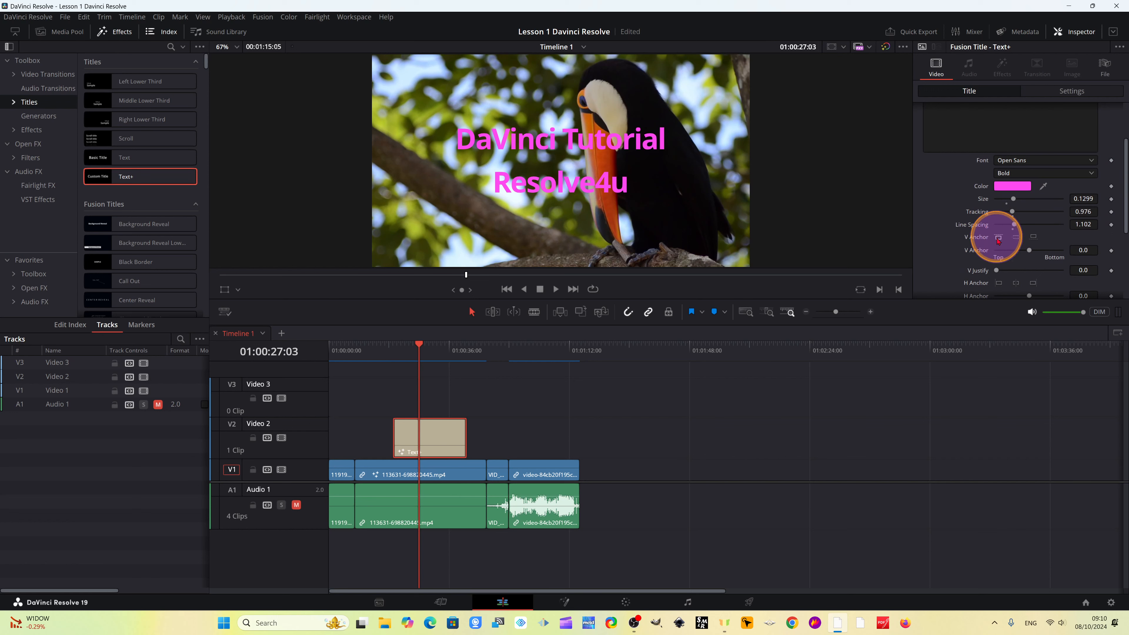
click(998, 237)
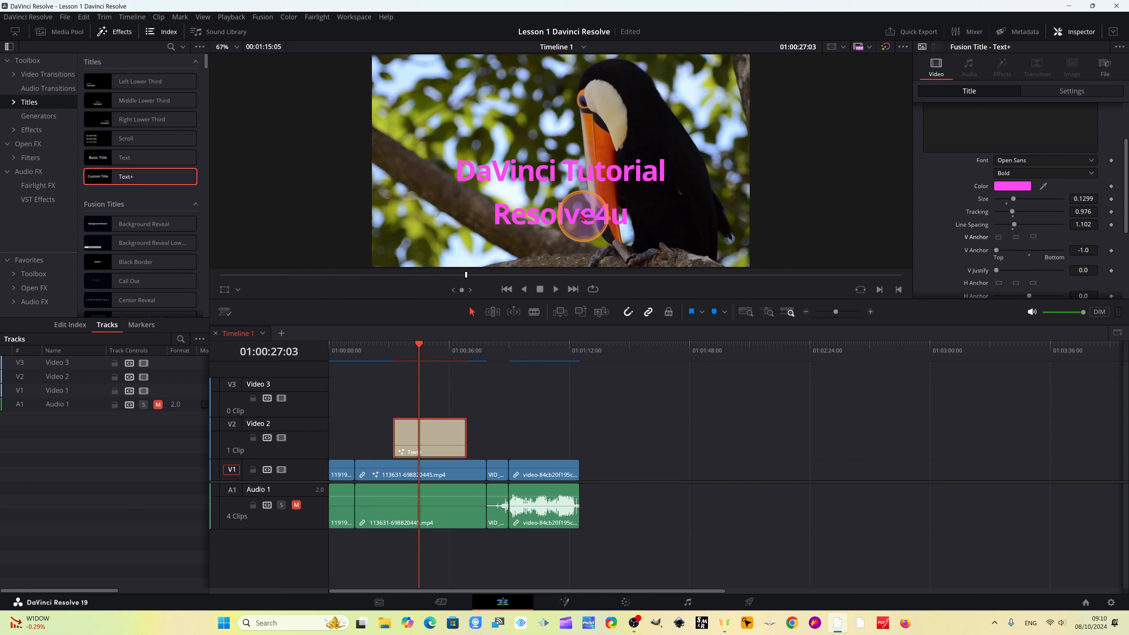
click(1017, 238)
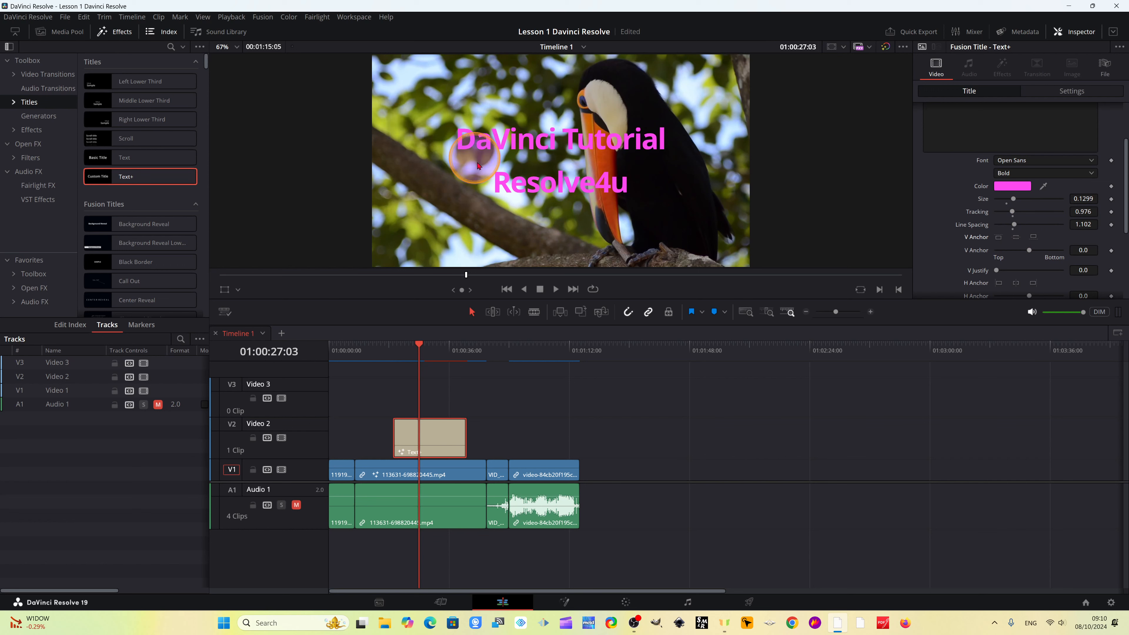
click(1034, 237)
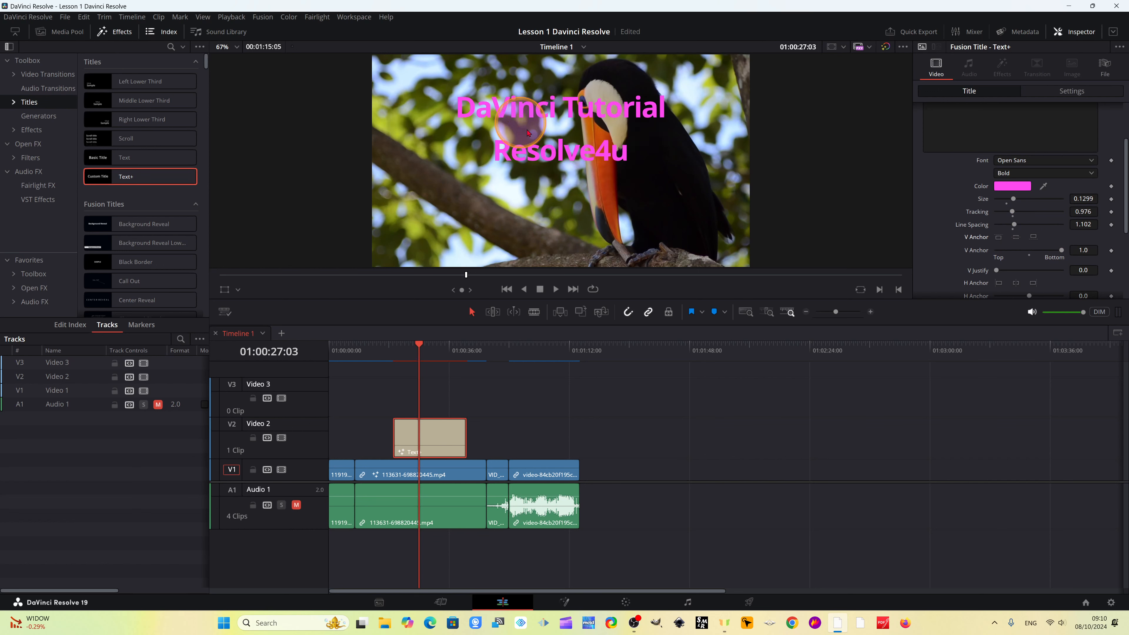
click(999, 237)
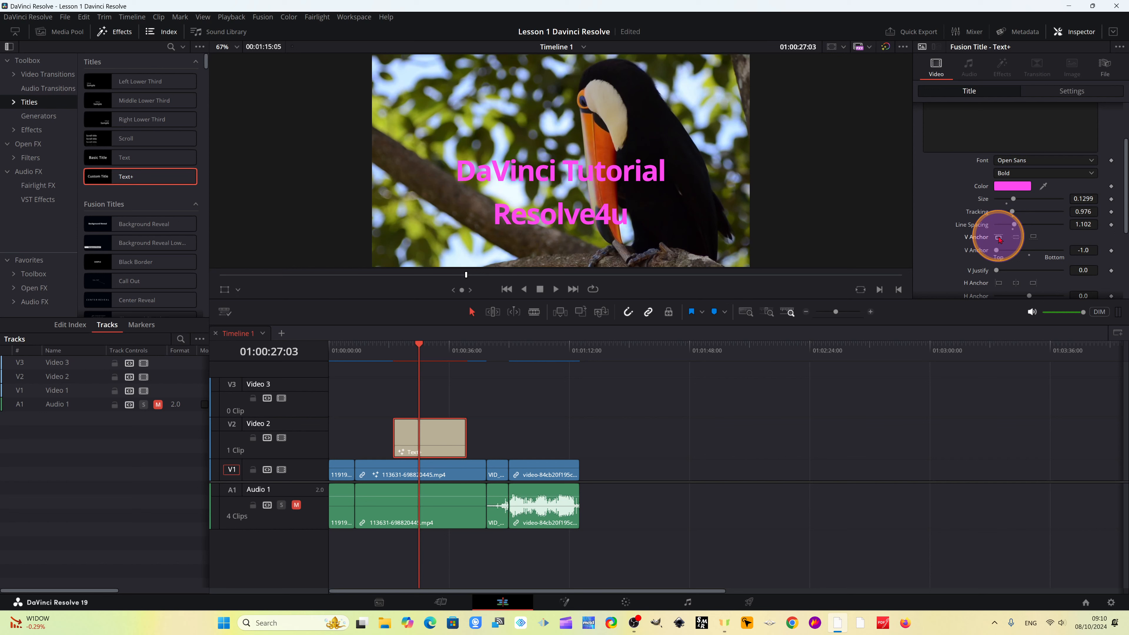
click(1018, 239)
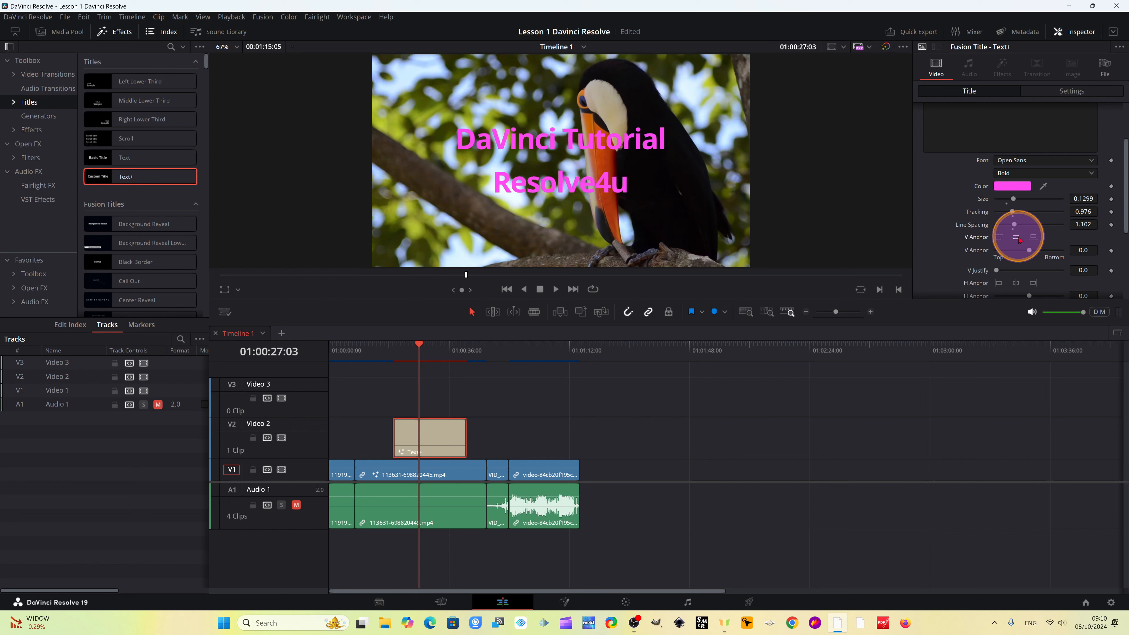
click(1033, 240)
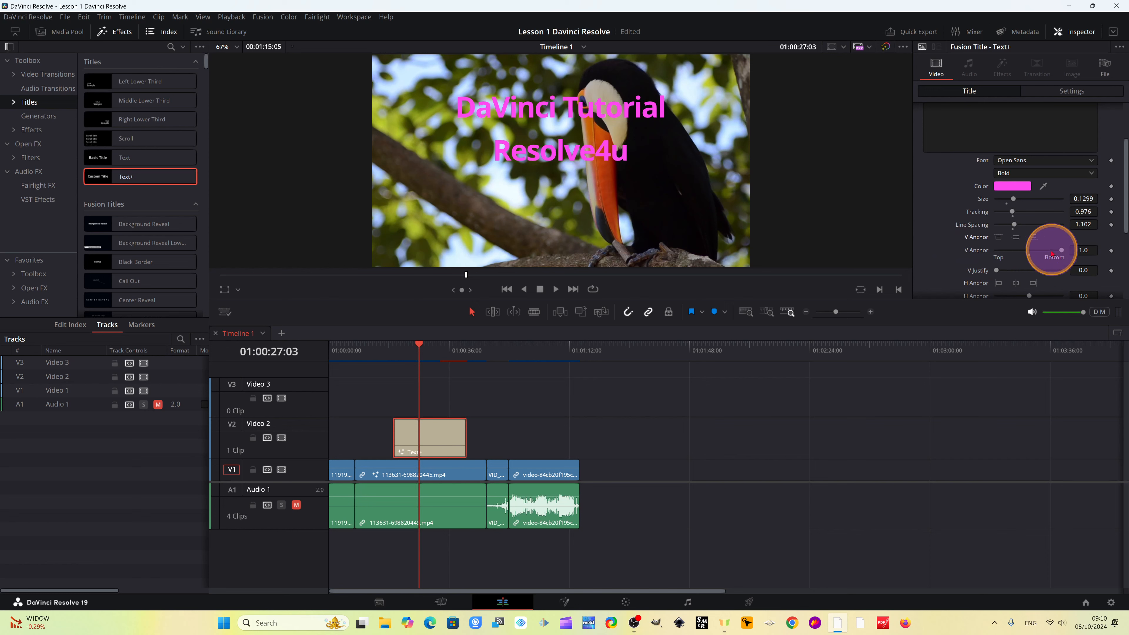
mouse_move(1060, 248)
mouse_down()
mouse_move(971, 249)
mouse_move(1069, 255)
mouse_move(1052, 258)
mouse_up()
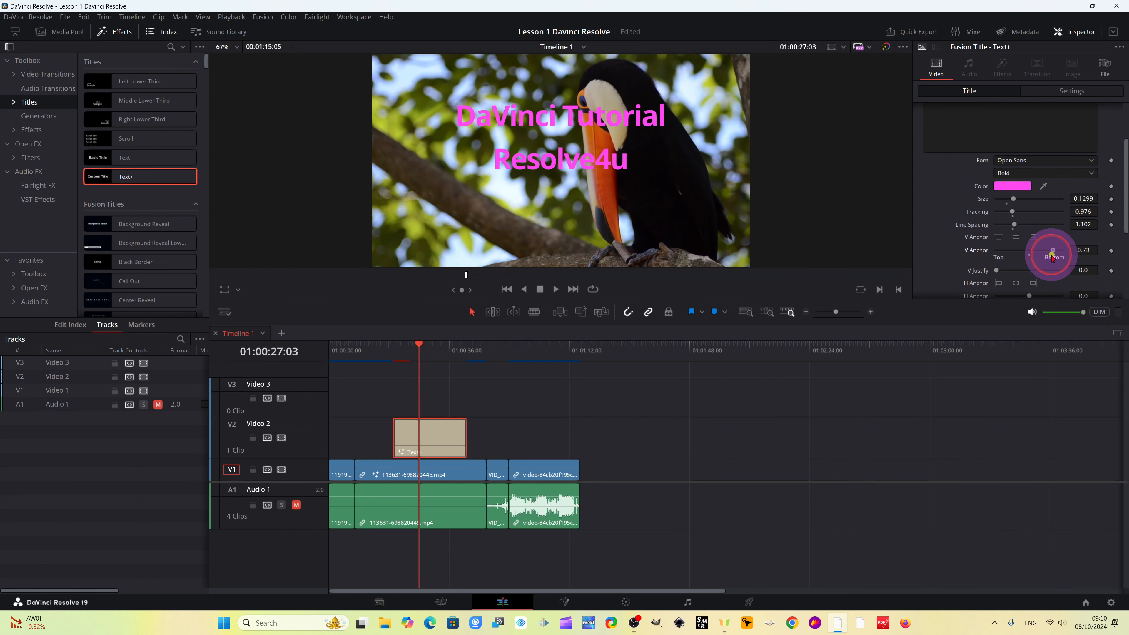
Try centred and intermediate vertical anchor positions on the title, and set its V Anchor to top (-1.0)
click(1016, 236)
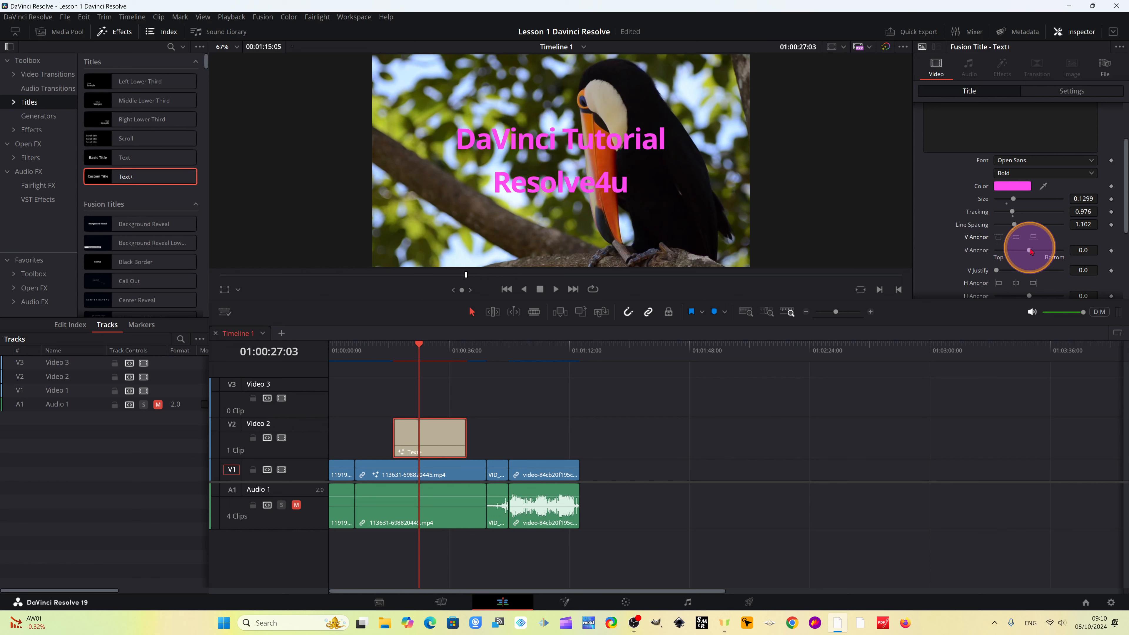
mouse_move(1031, 252)
mouse_down()
mouse_move(1003, 262)
mouse_move(1065, 253)
mouse_move(973, 281)
mouse_move(1043, 266)
mouse_move(1019, 237)
mouse_up()
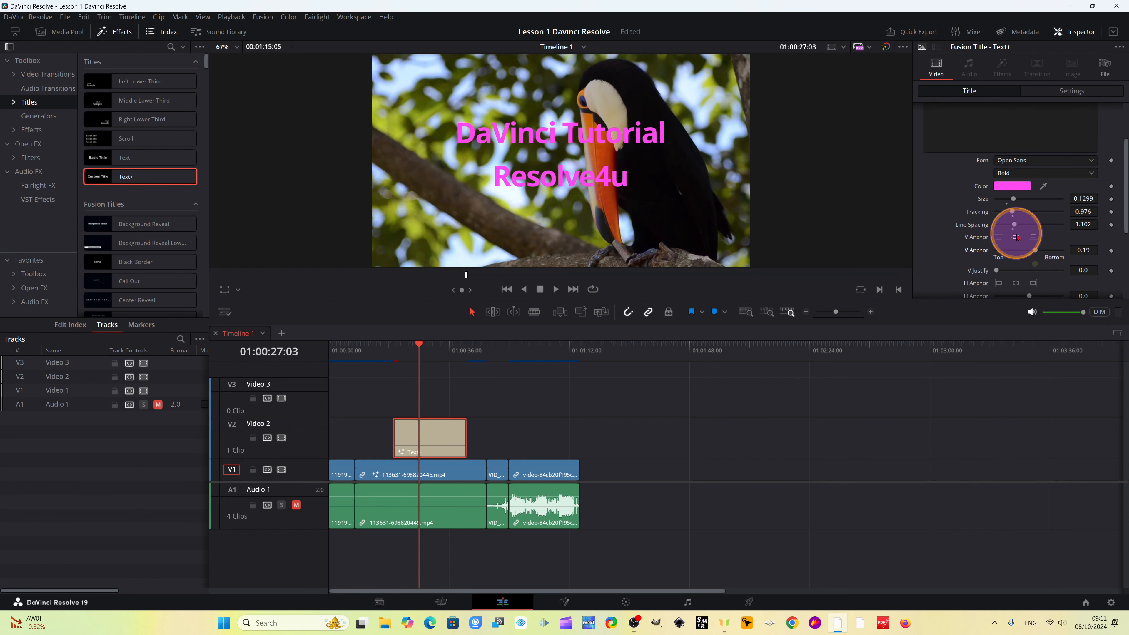
click(1000, 238)
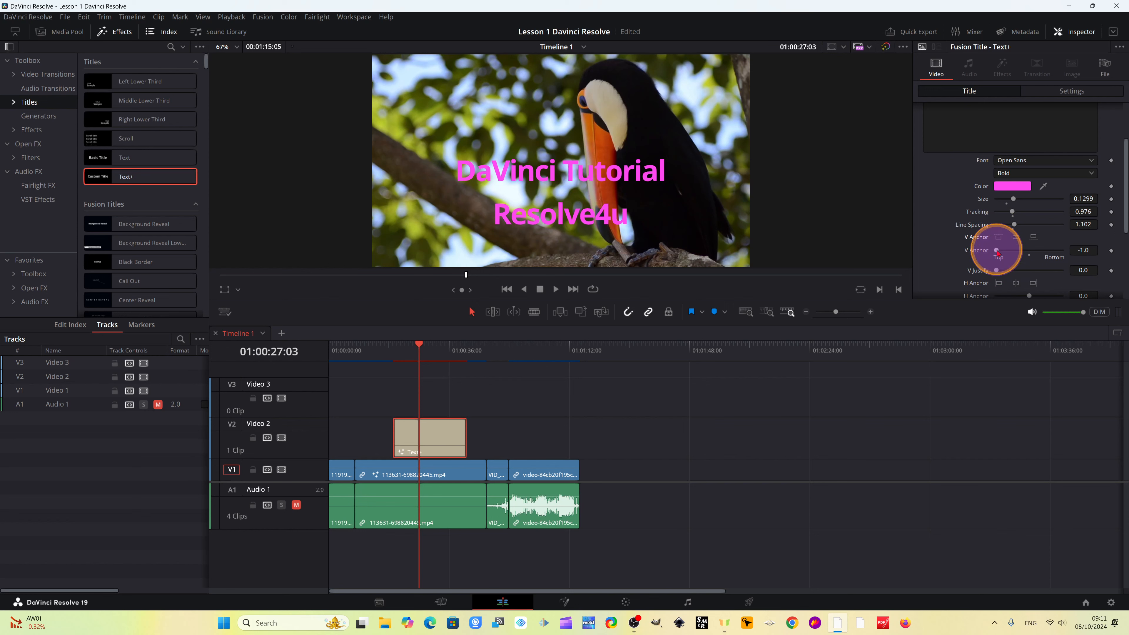
drag(997, 253, 1030, 247)
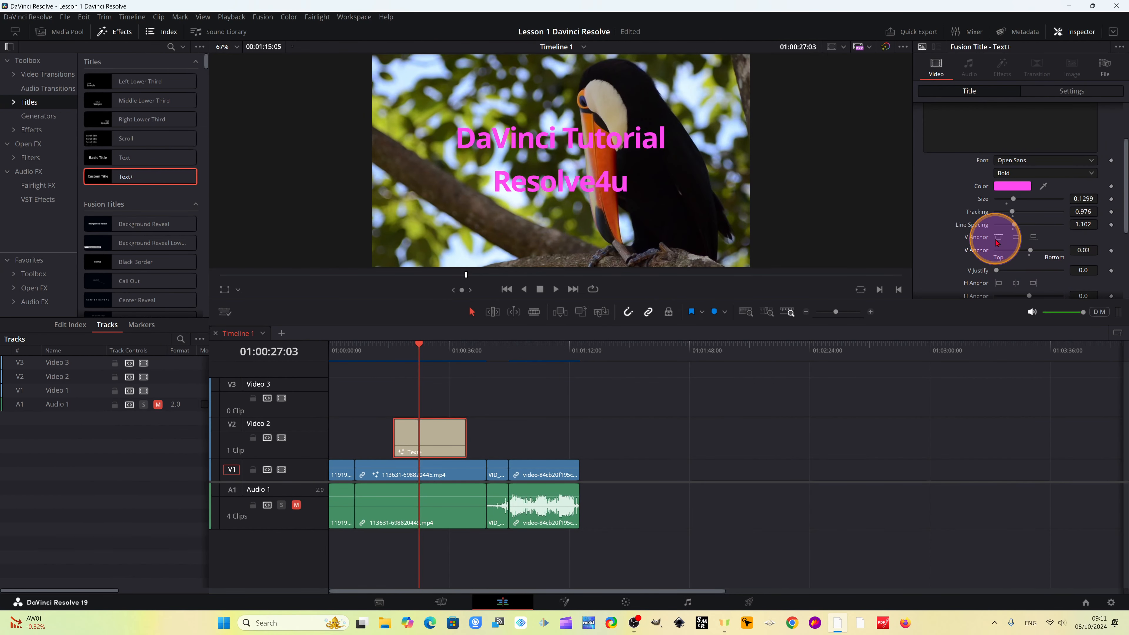
click(1000, 237)
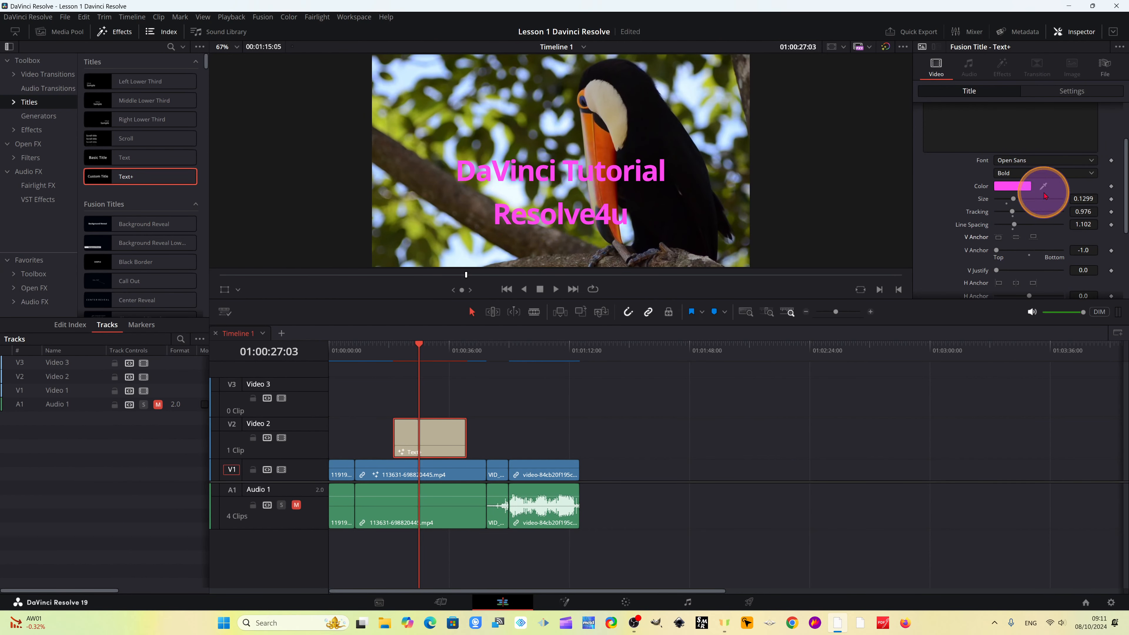
Reduce the title's line spacing to about 0.913 and anchor it vertically at the top with V Justify at 0.0
scroll(967, 133, up, 3)
click(971, 170)
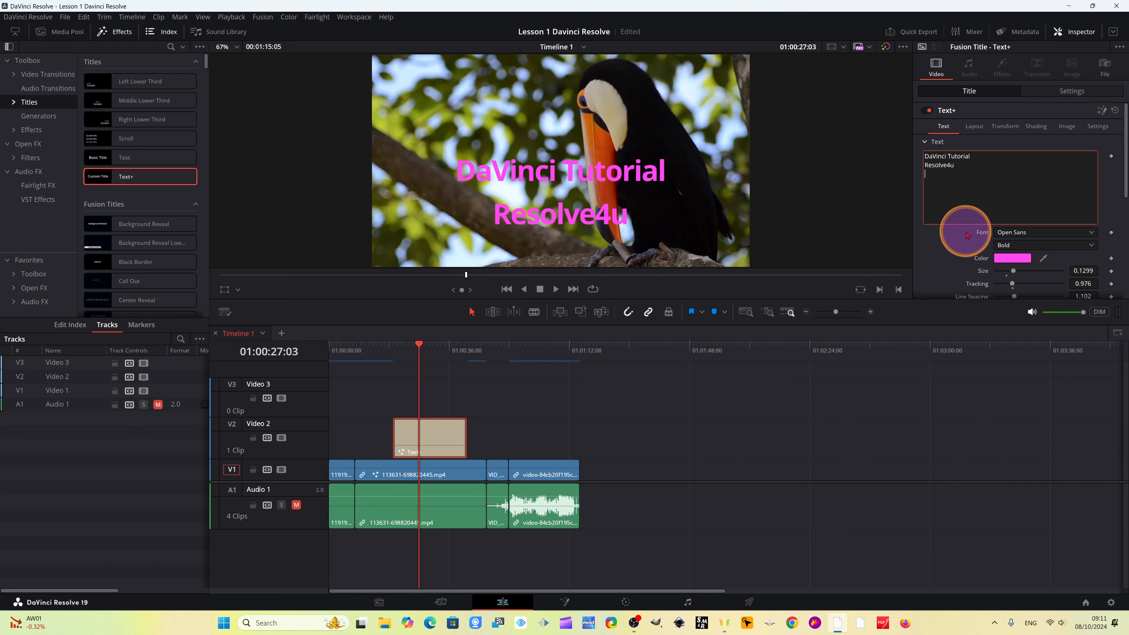
scroll(973, 220, down, 2)
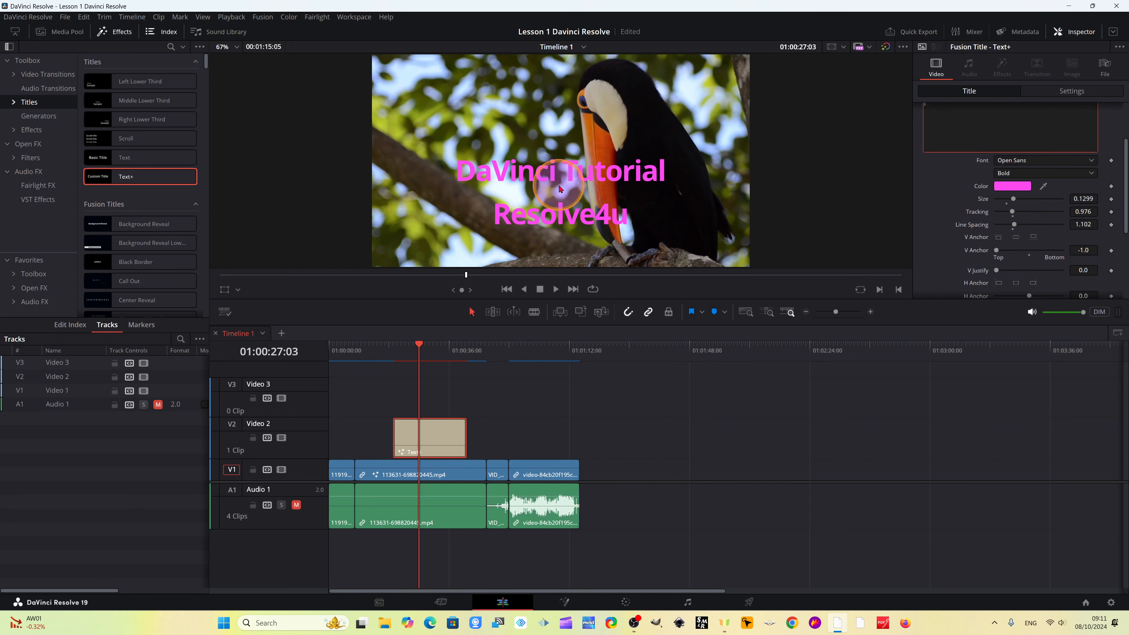
scroll(1081, 227, down, 2)
scroll(1045, 245, up, 2)
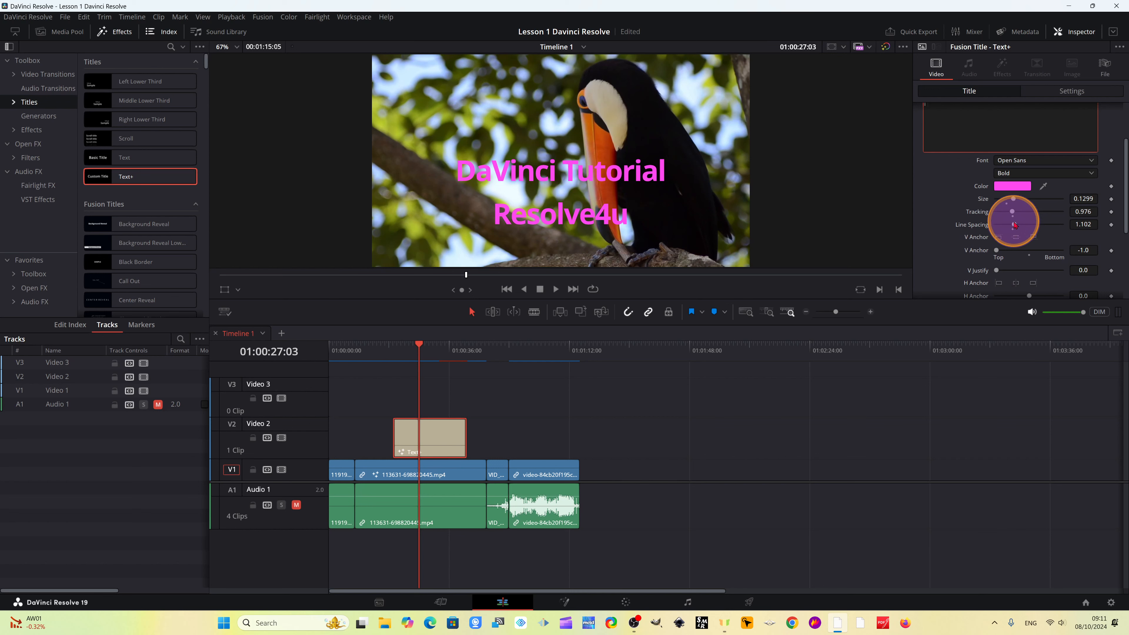
drag(1015, 225, 1029, 250)
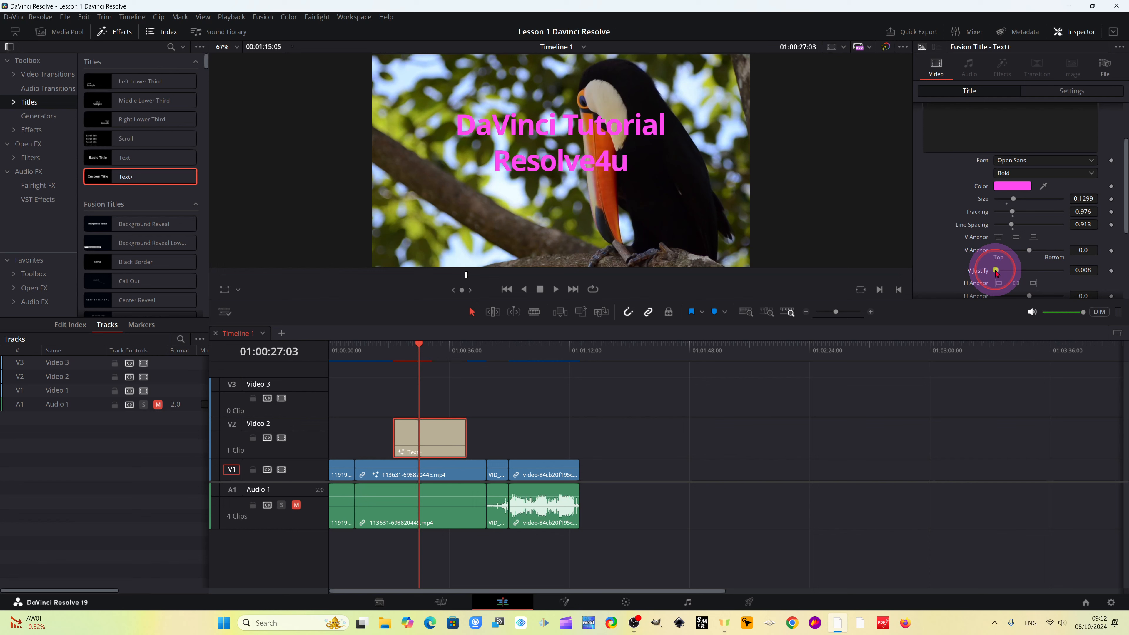
click(998, 236)
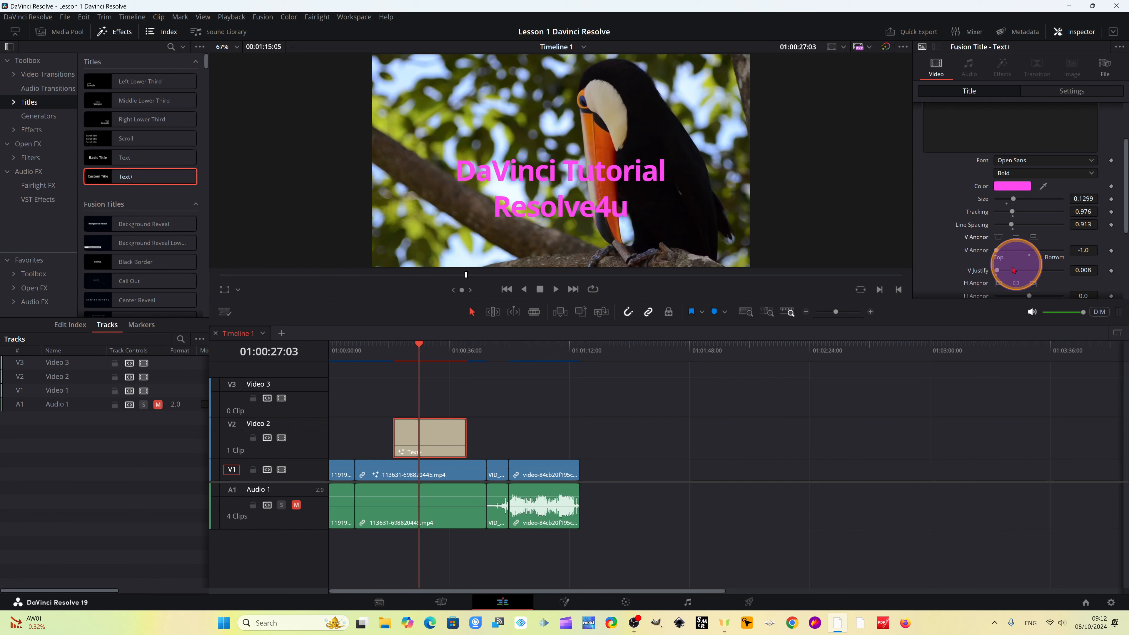
mouse_move(998, 271)
mouse_down()
mouse_move(1026, 271)
mouse_move(996, 270)
mouse_up()
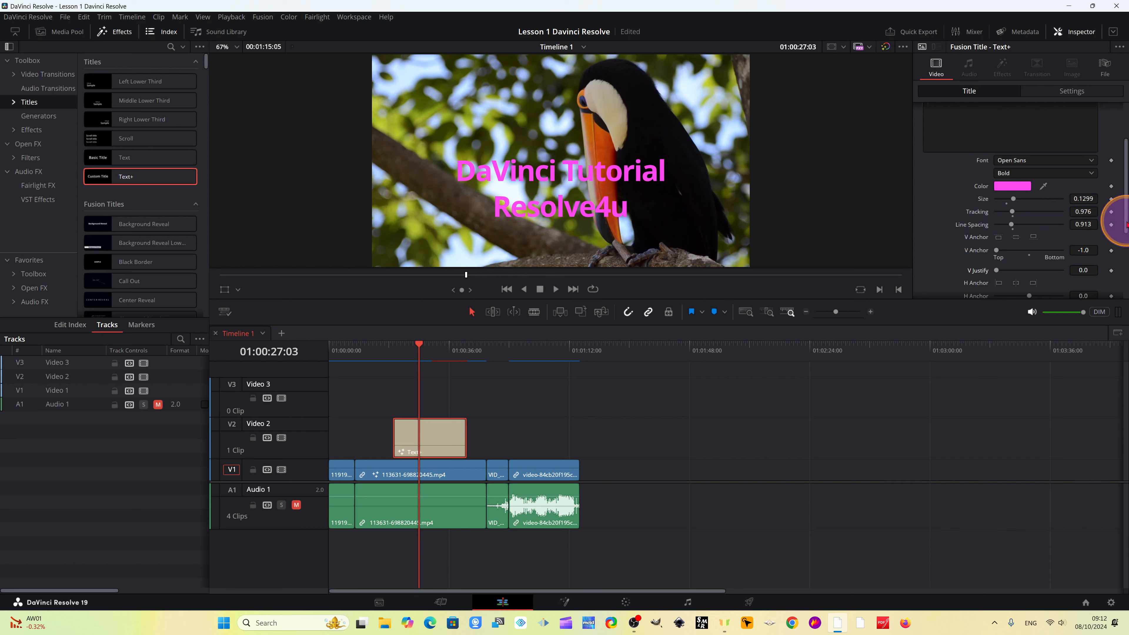
Try the left, centre and right horizontal anchors on the title, and set the H Anchor value to about 0.63
scroll(1120, 221, down, 2)
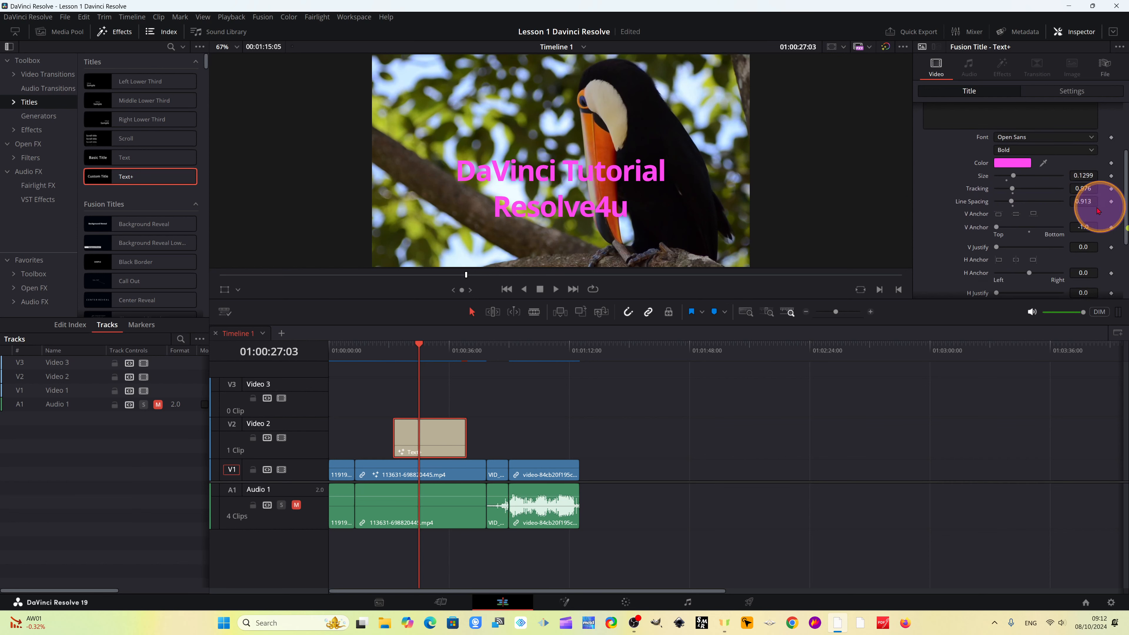
click(999, 260)
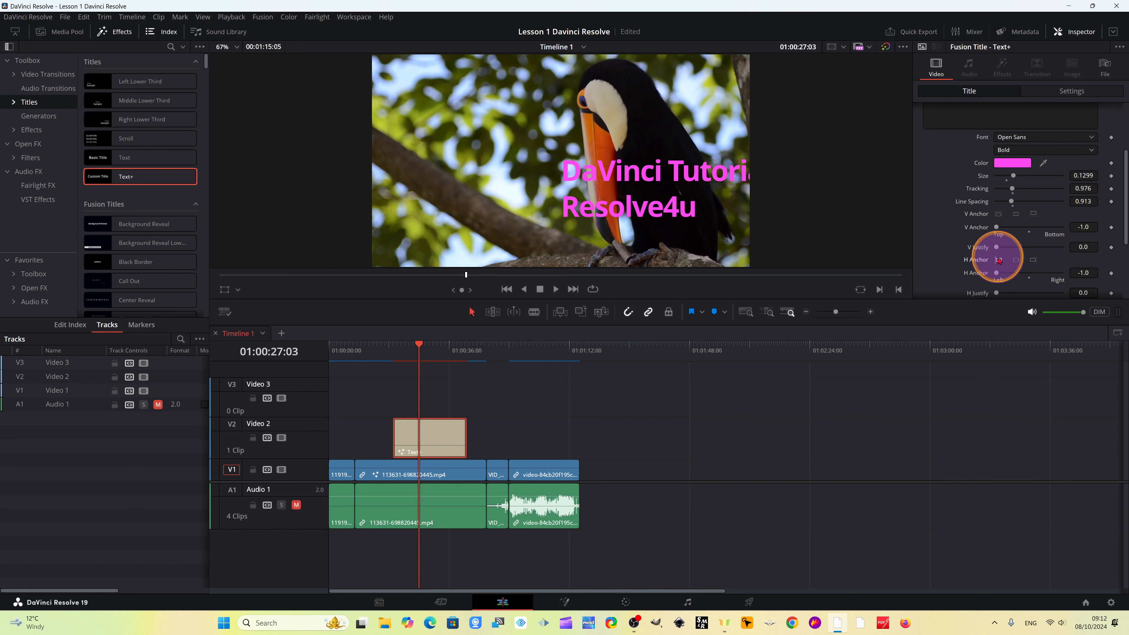
click(1018, 260)
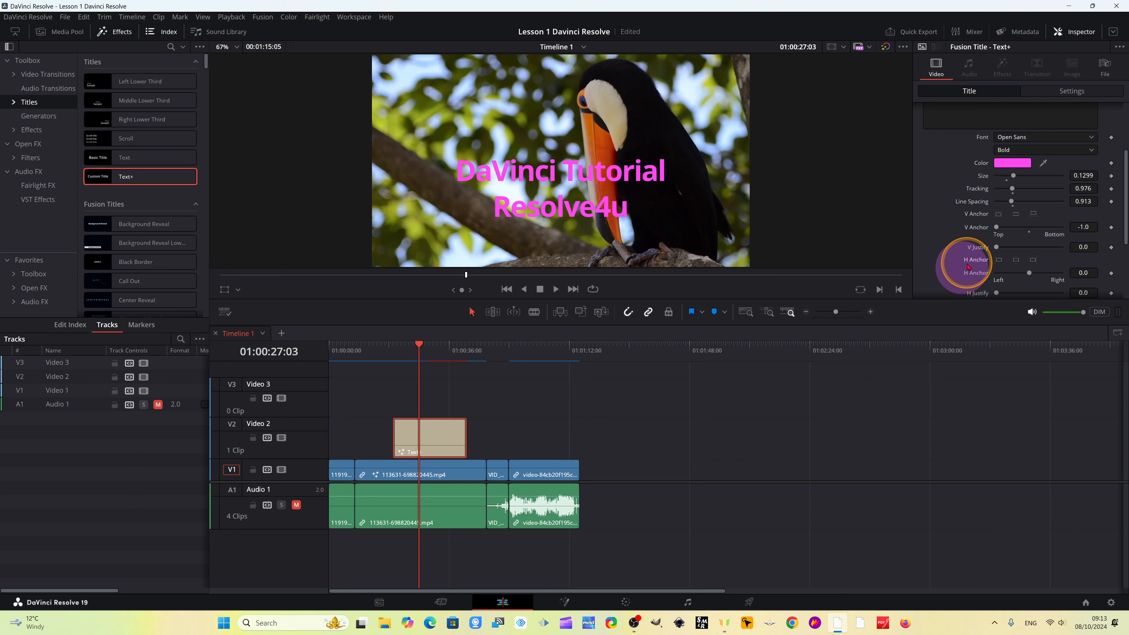
click(1034, 260)
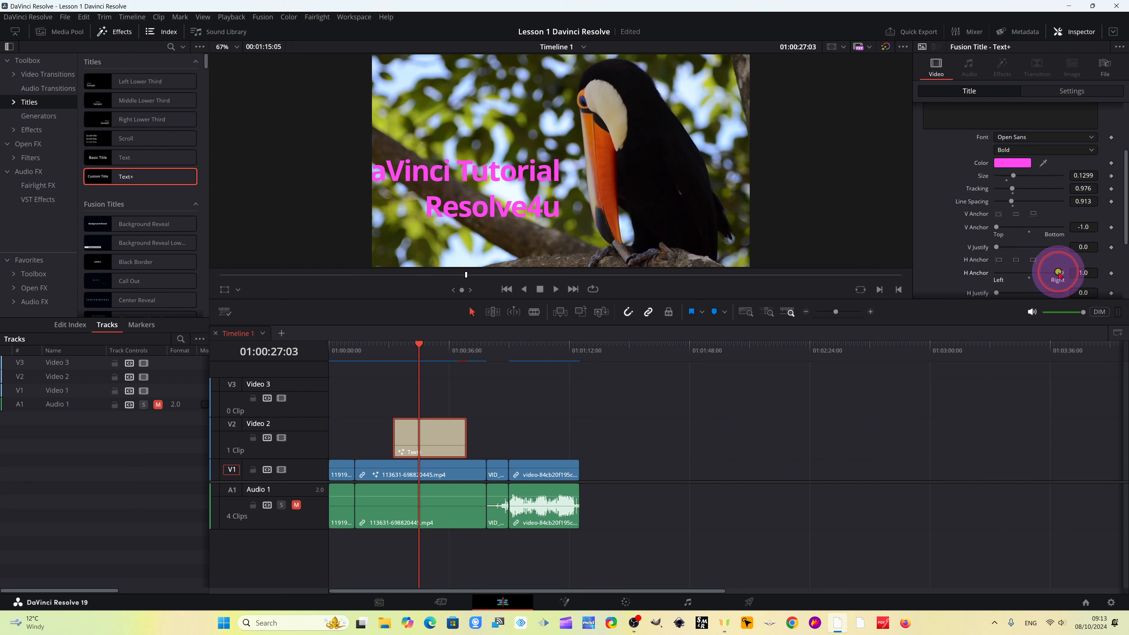
drag(1059, 274, 1048, 279)
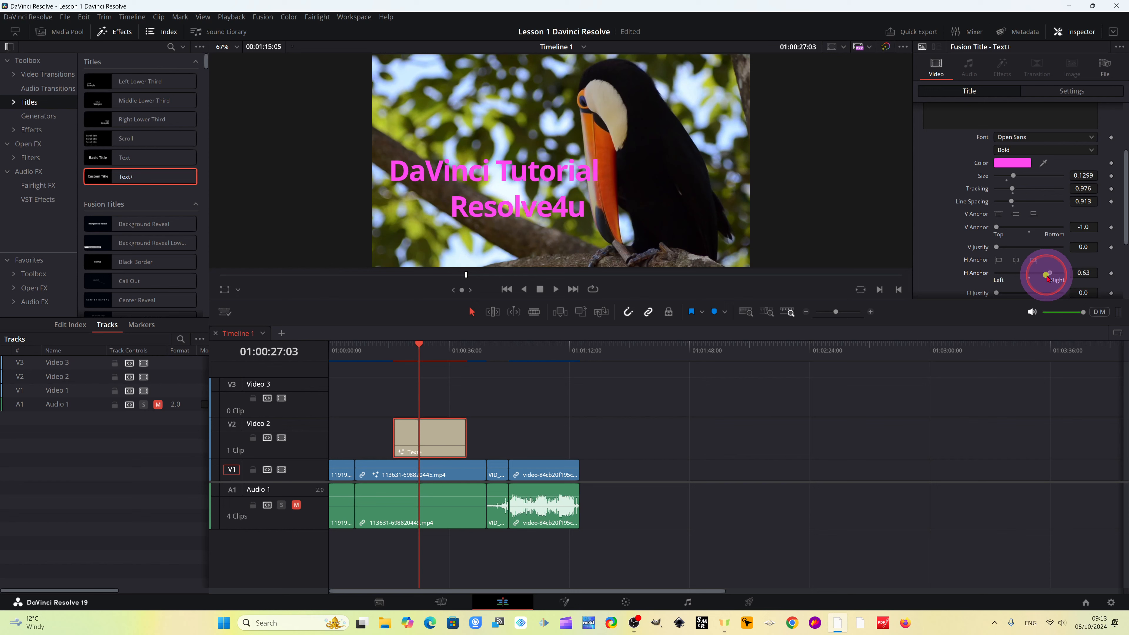
Try adjusting the title's H Justify value and return it to 0.0
scroll(1114, 240, down, 1)
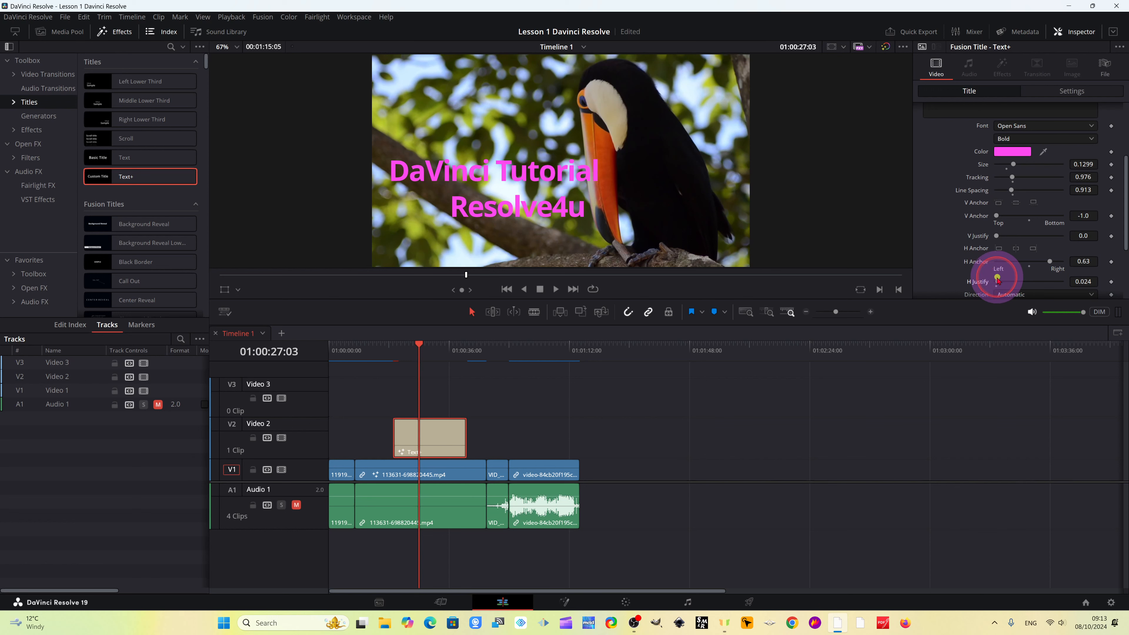
drag(997, 278, 1010, 276)
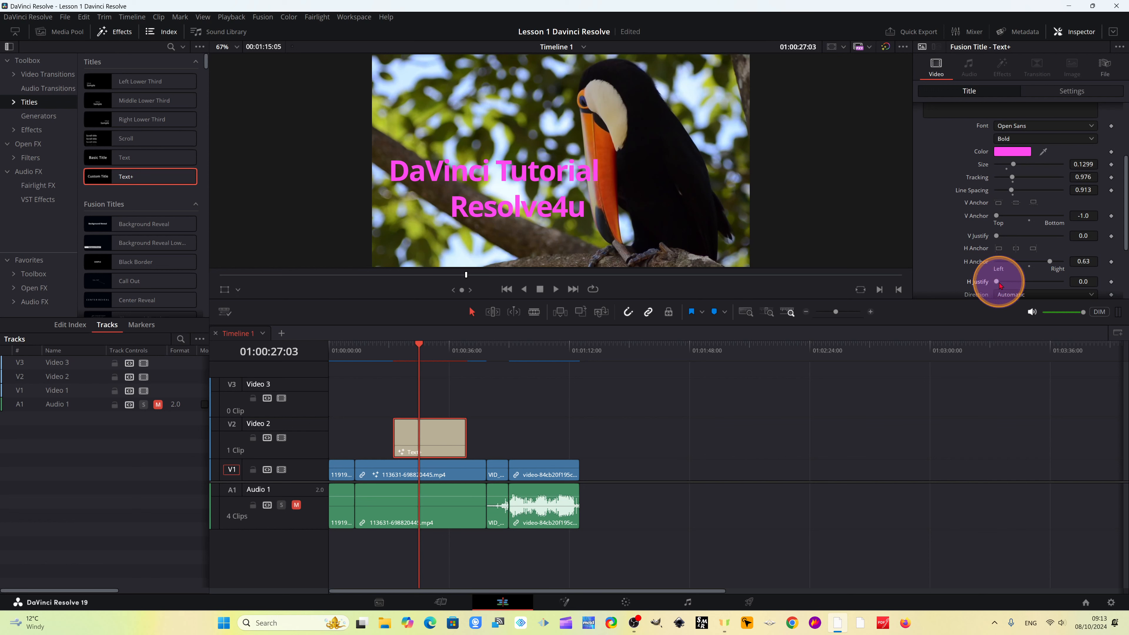
drag(998, 283, 996, 282)
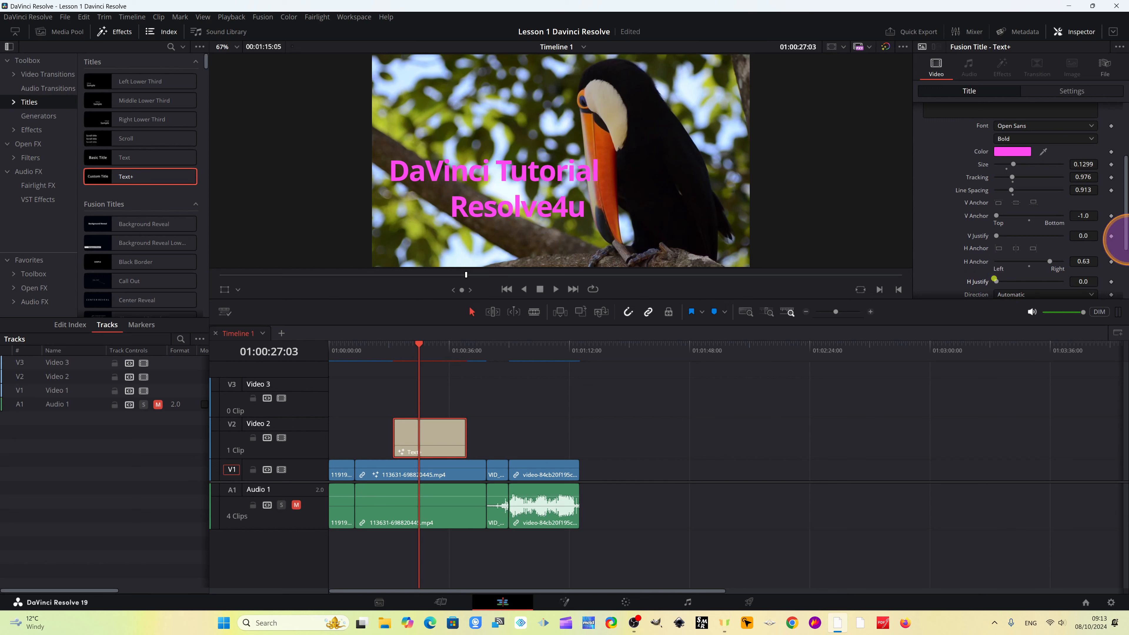
Try the filler text "fgfgfg" as a third line of the title and delete it again
scroll(1117, 236, up, 3)
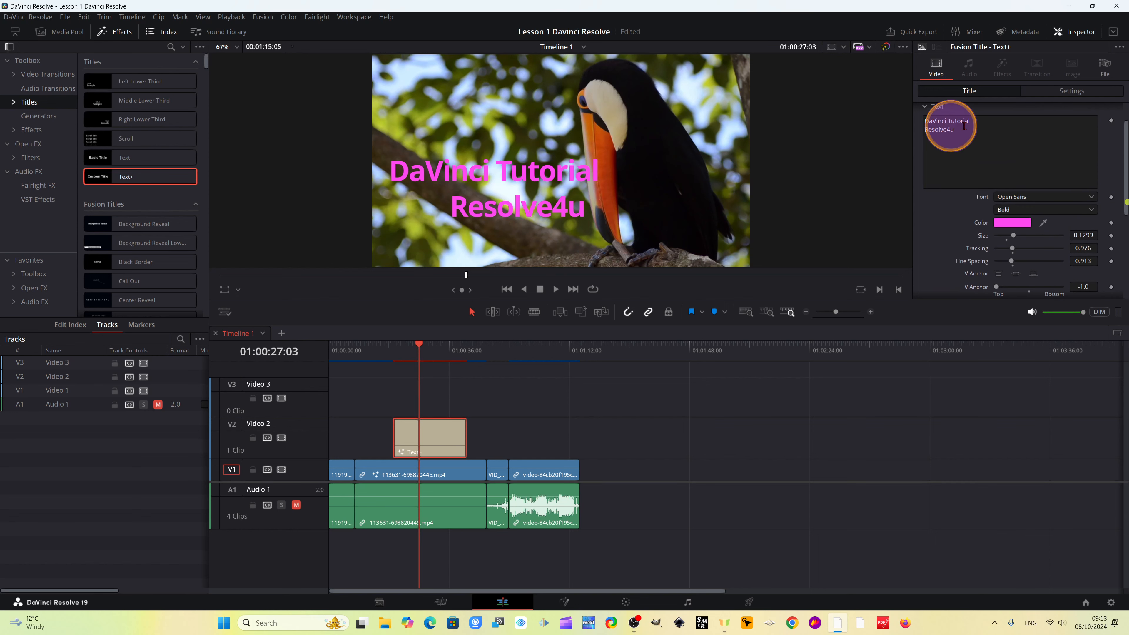
click(977, 136)
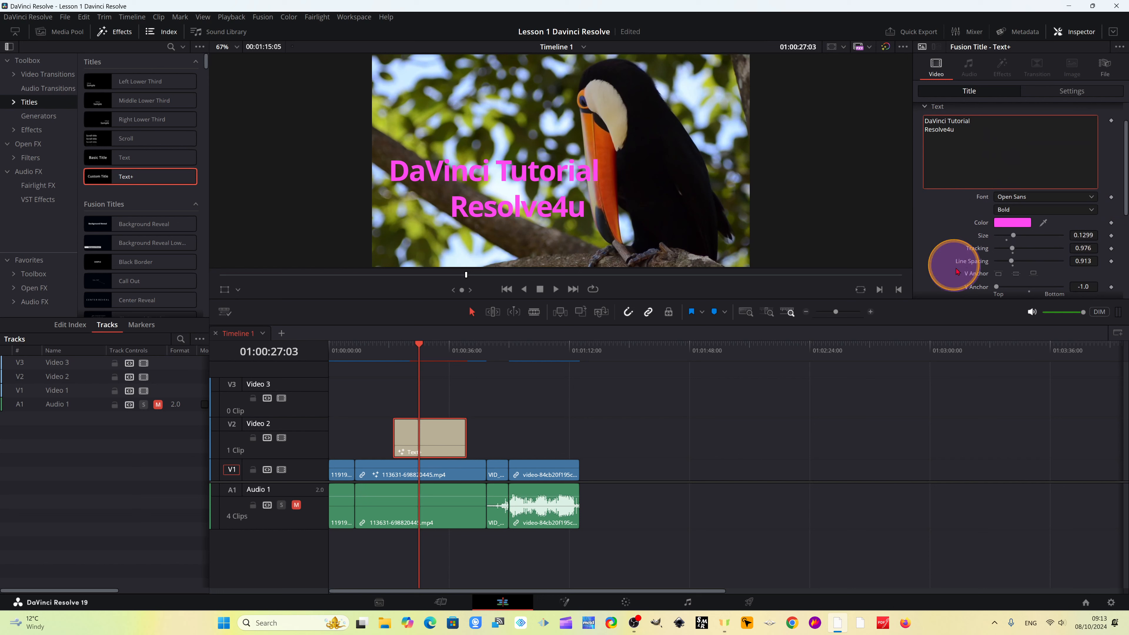
text(fgfgfgf)
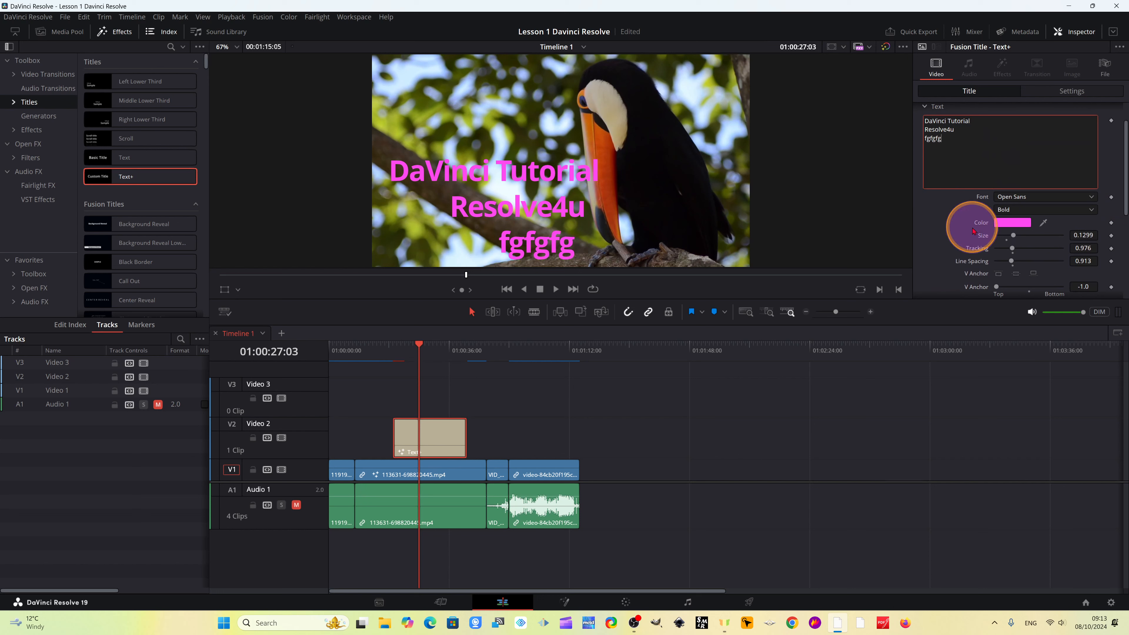
key(BackSpace)
key(BackSpace)
key(BackSpace)
key(BackSpace)
key(BackSpace)
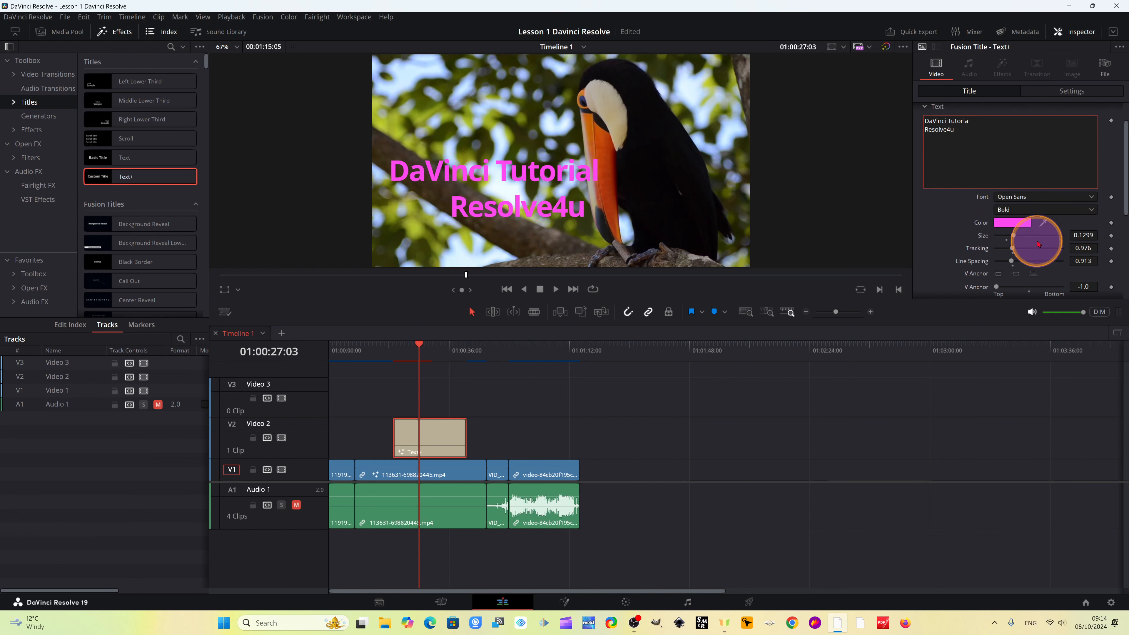
Shift the title horizontally by lowering its H Anchor value to about 0.03
scroll(1031, 236, down, 2)
drag(1050, 267, 1038, 263)
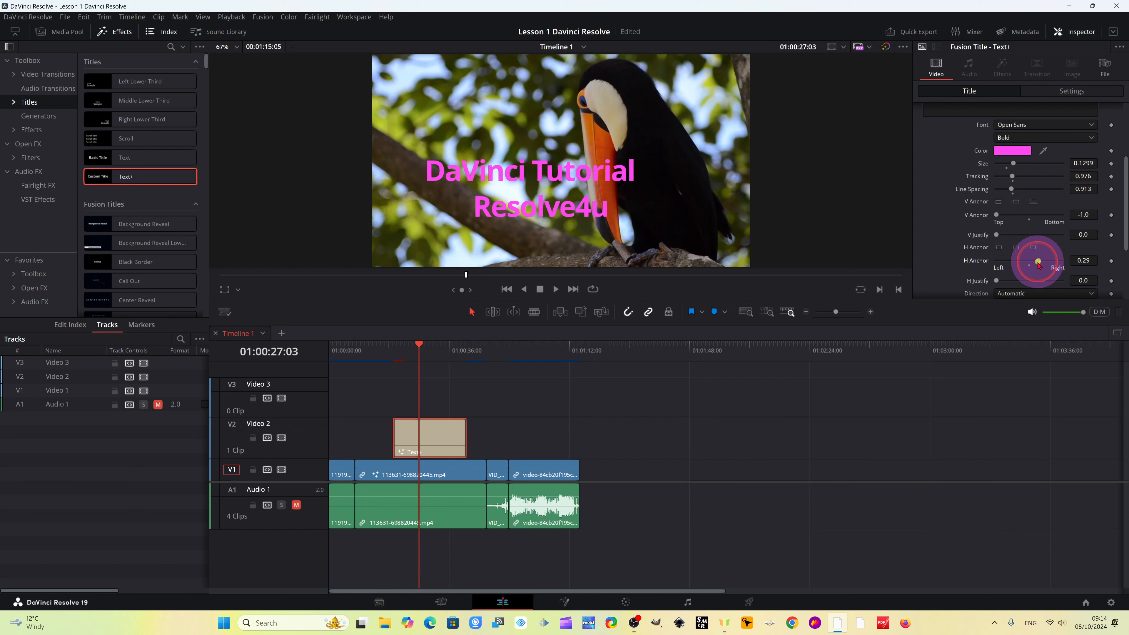
scroll(1102, 253, down, 2)
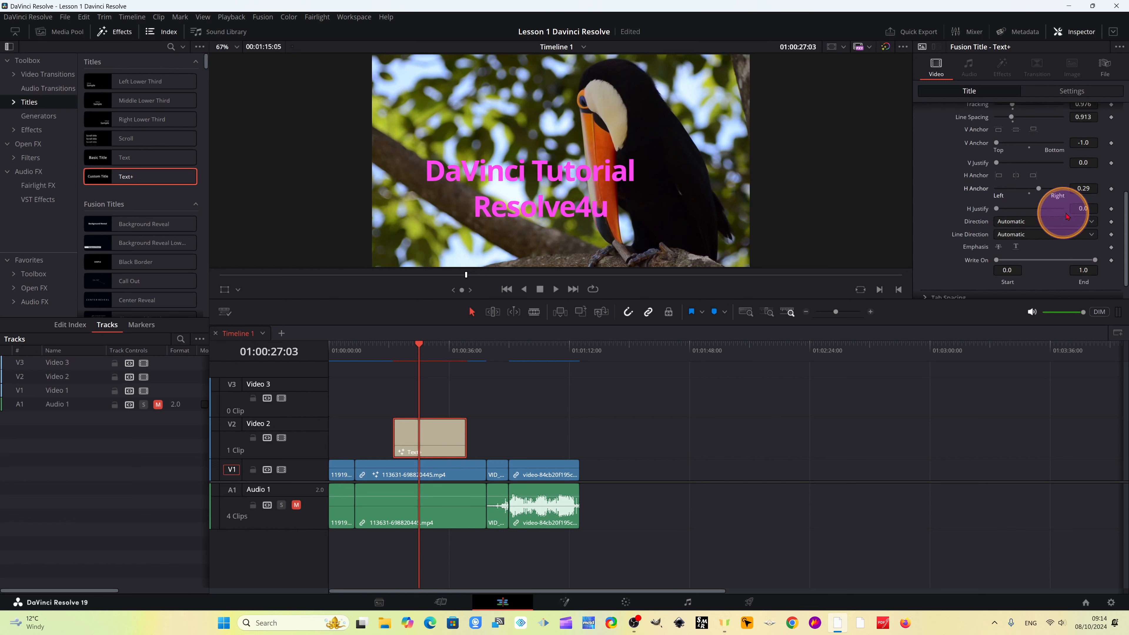
drag(1037, 186, 1029, 187)
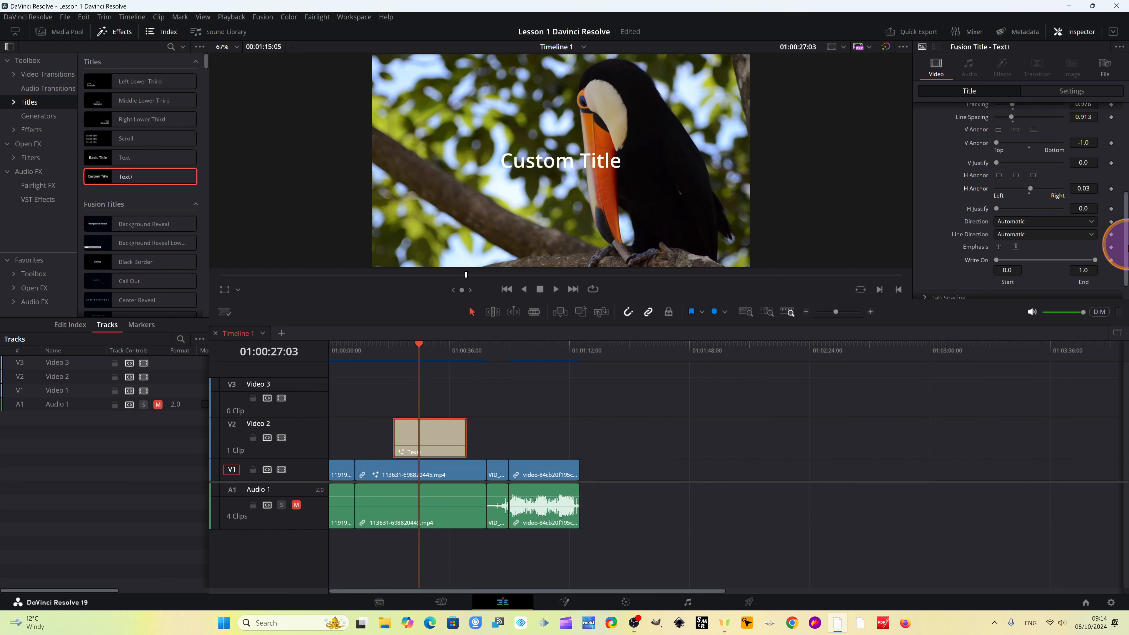
Try the Horizontal, Reversed Horizontal and Automatic text directions on the title, and set its Direction to Vertical
mouse_move(1126, 244)
mouse_down()
mouse_move(1126, 255)
mouse_move(1126, 231)
mouse_up()
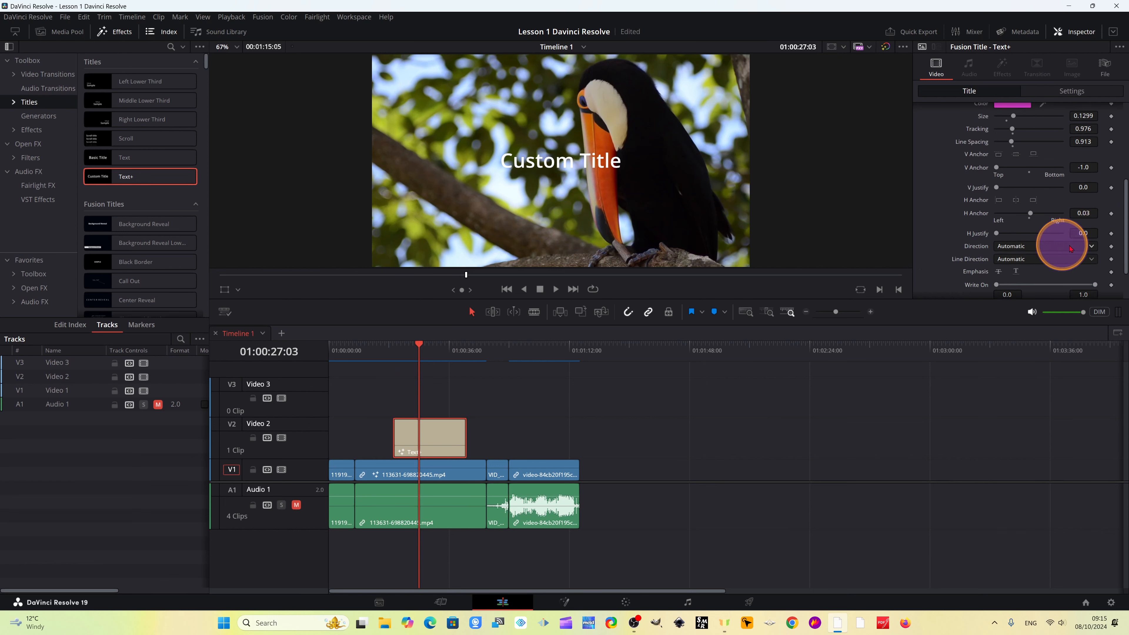
click(1086, 246)
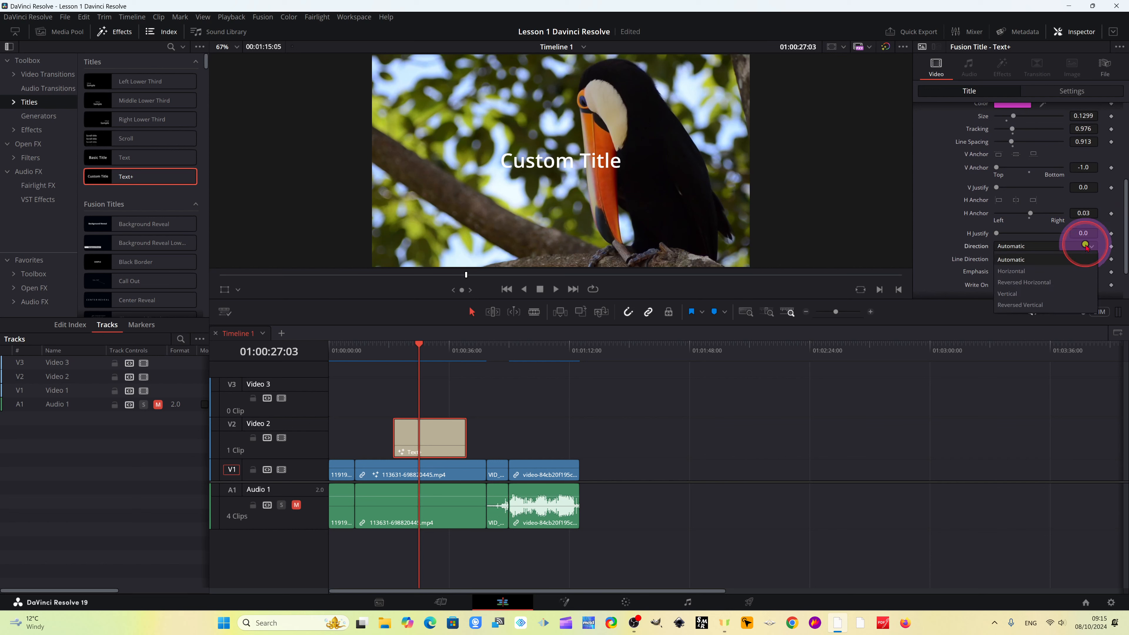
click(1012, 272)
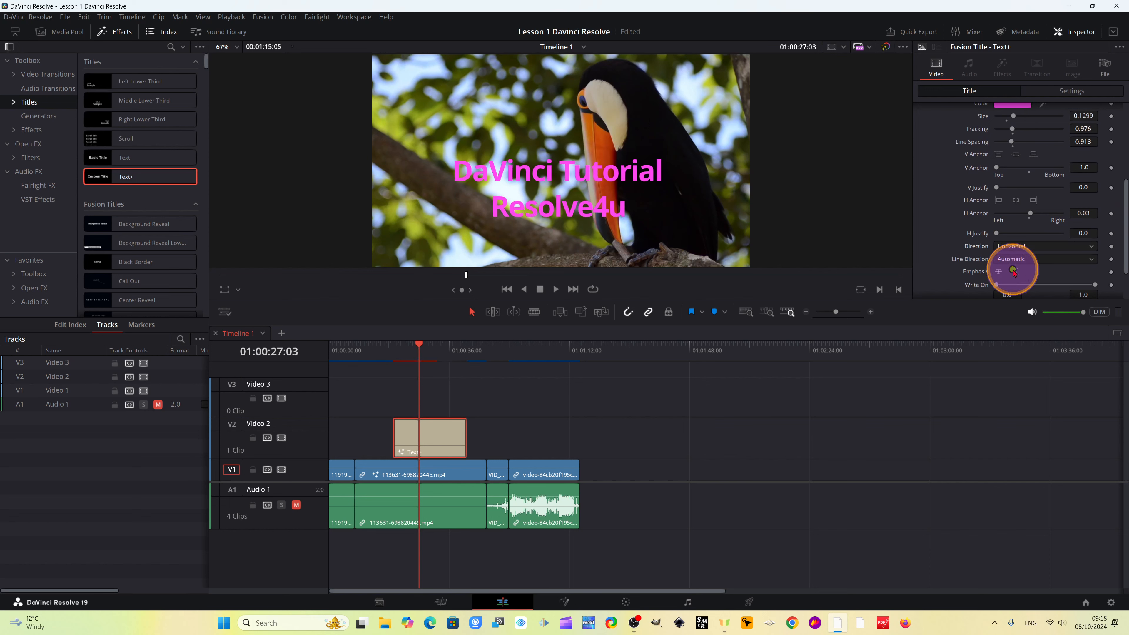
click(1084, 246)
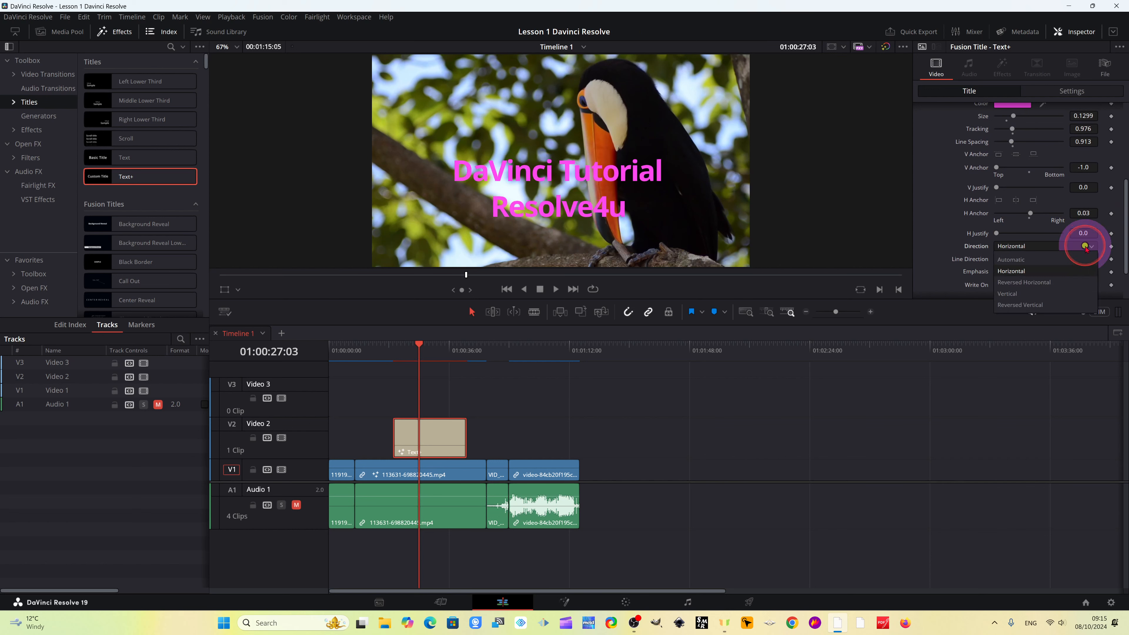
click(1025, 286)
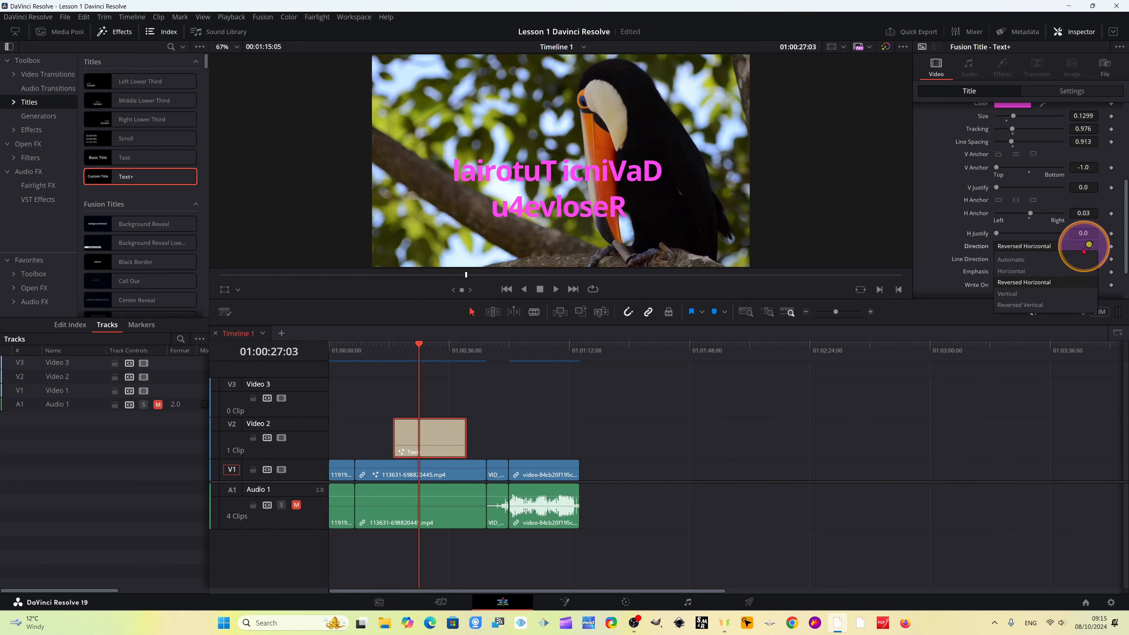
click(1091, 247)
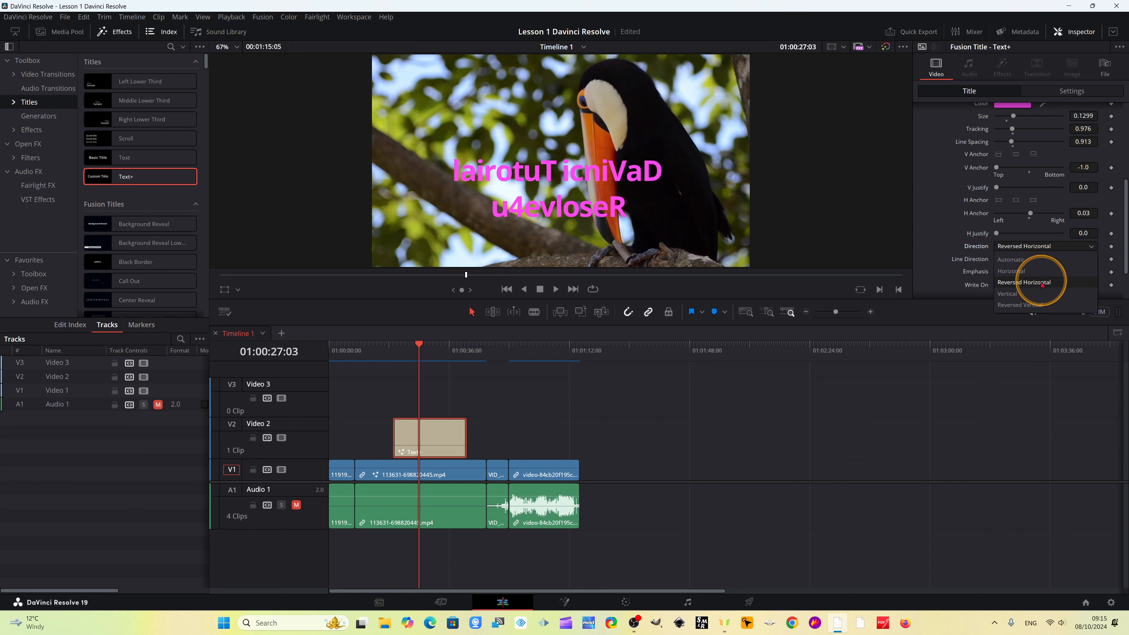
click(1017, 260)
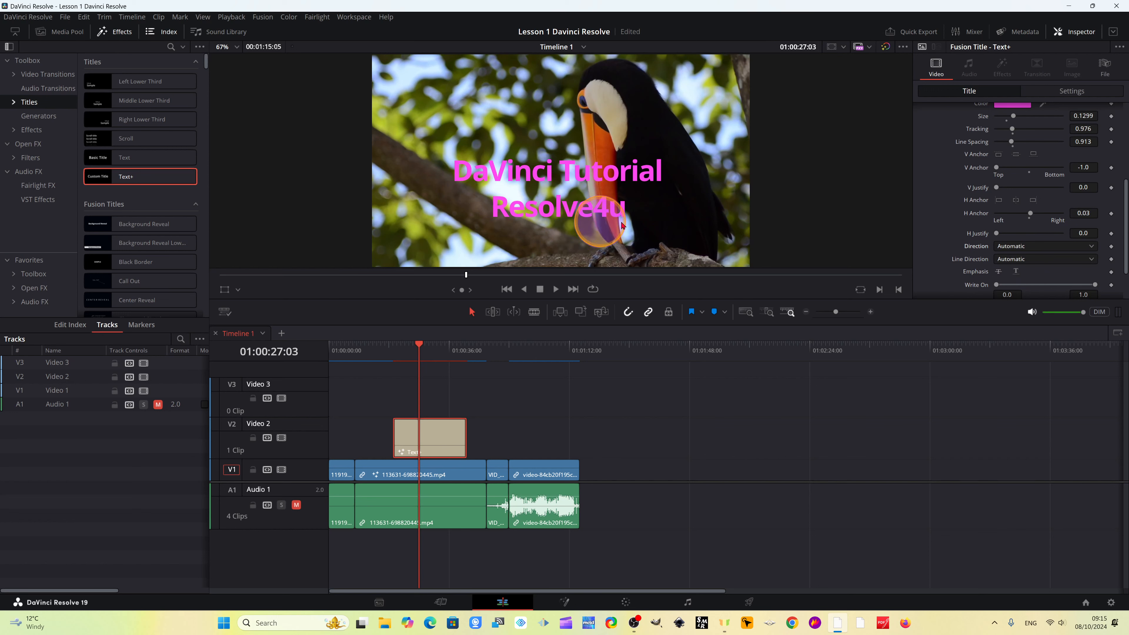
click(1015, 247)
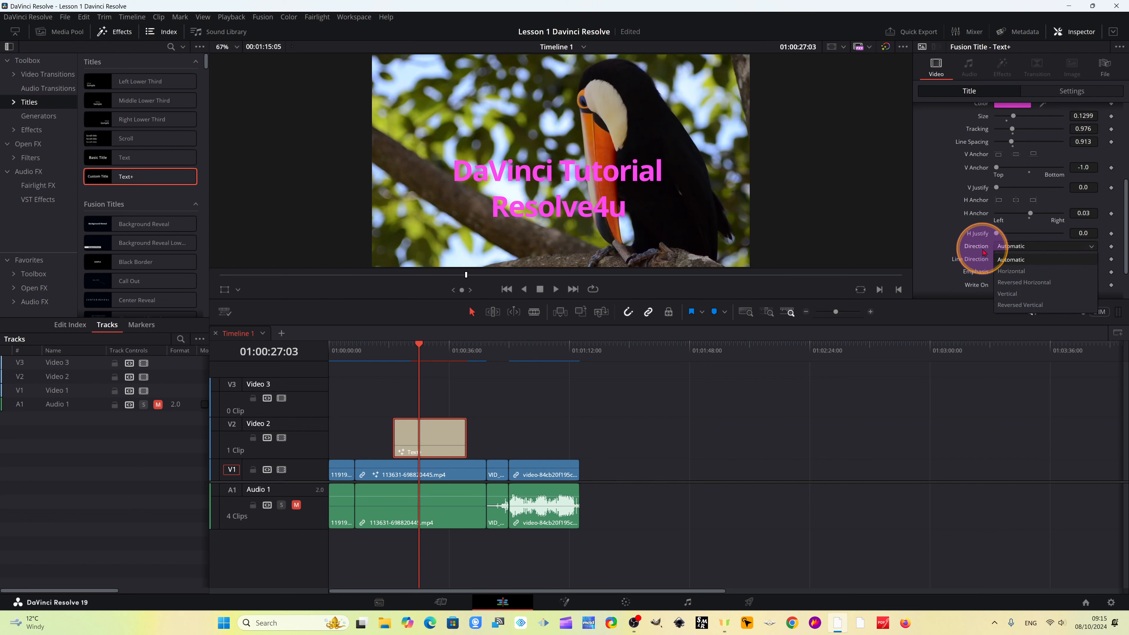
click(1010, 294)
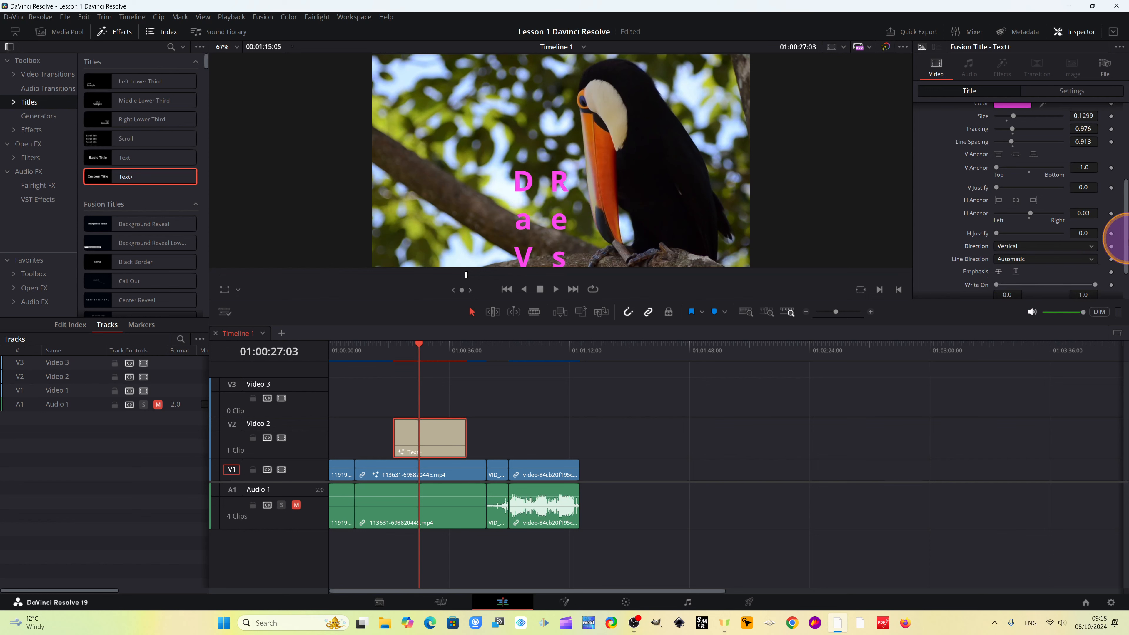
Try the Reversed Vertical text direction on the title, and set its Direction back to Automatic
mouse_move(1126, 239)
mouse_down()
mouse_move(1124, 256)
mouse_move(1124, 237)
mouse_up()
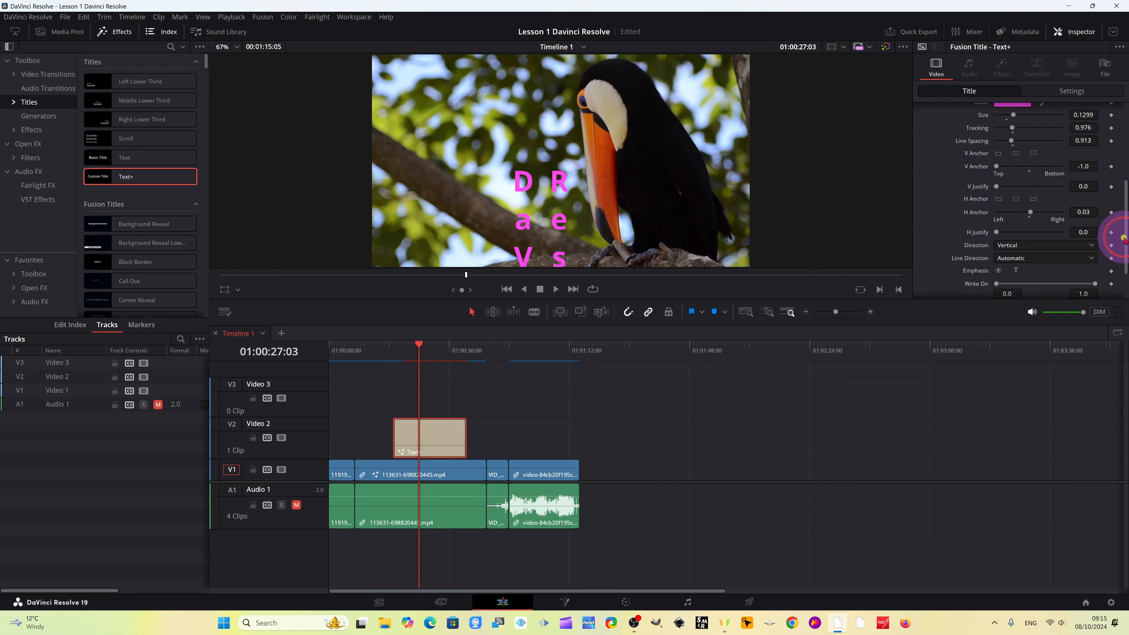
click(1080, 245)
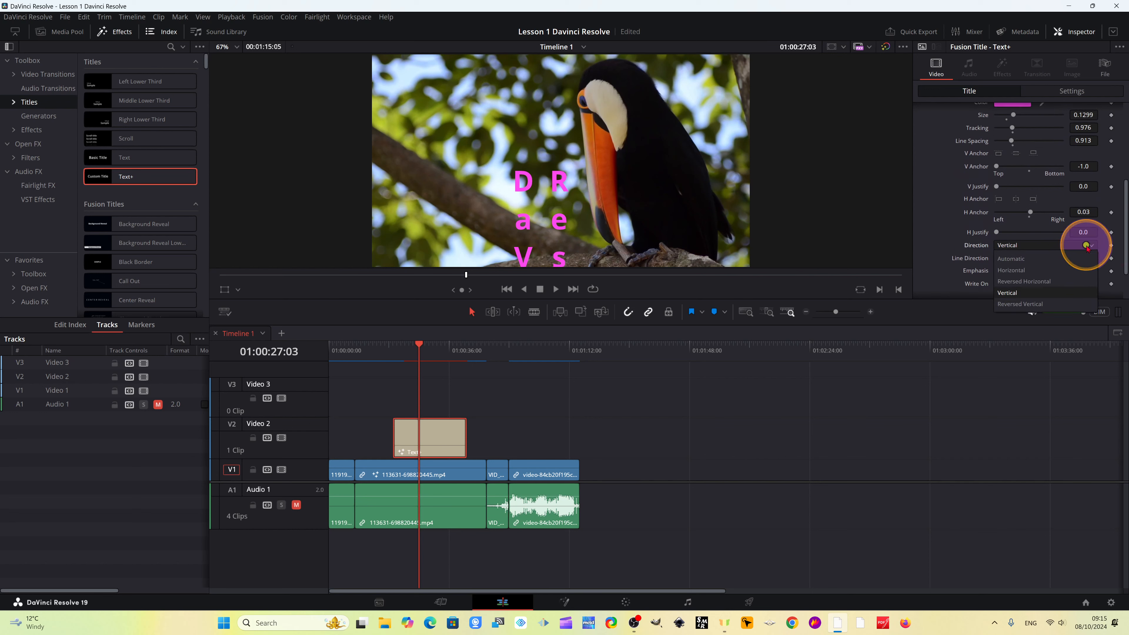
click(1007, 307)
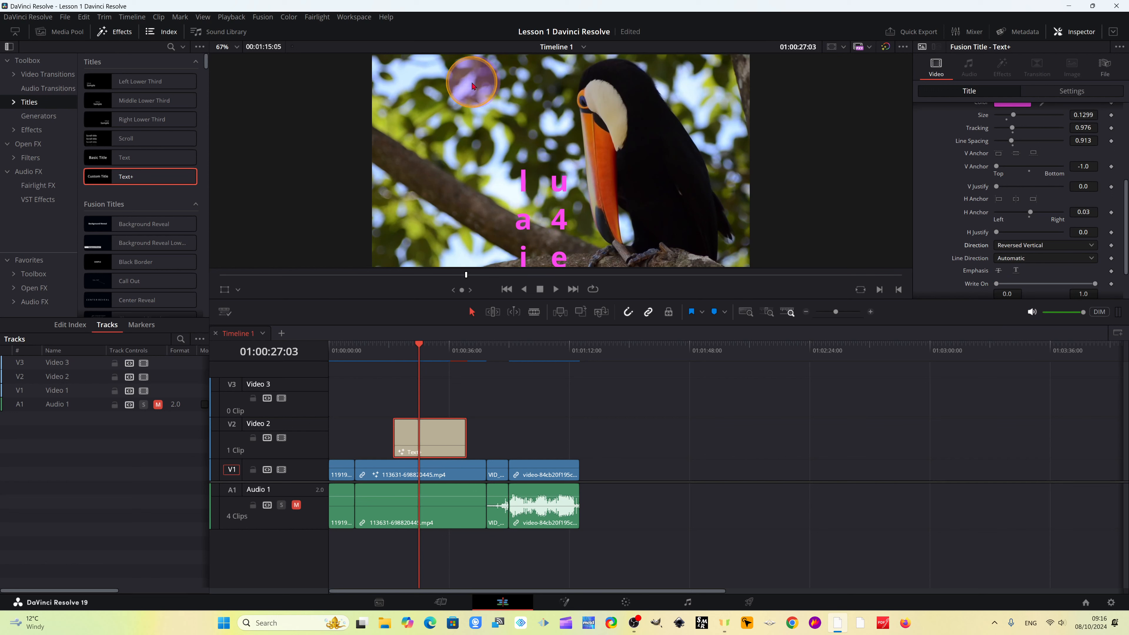
click(1090, 260)
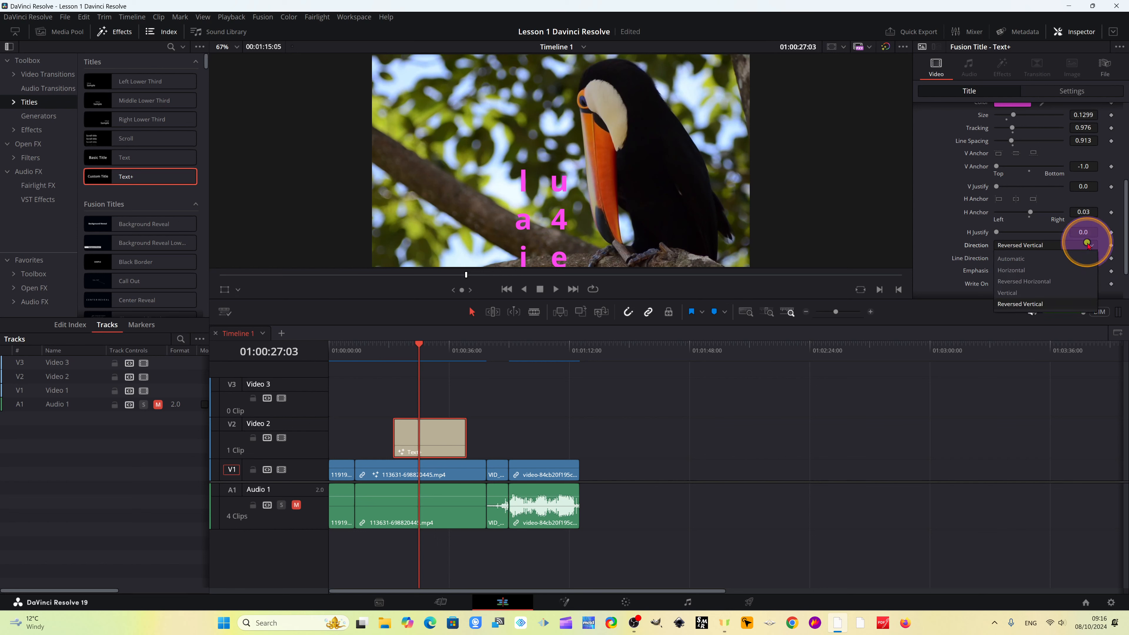
click(1025, 259)
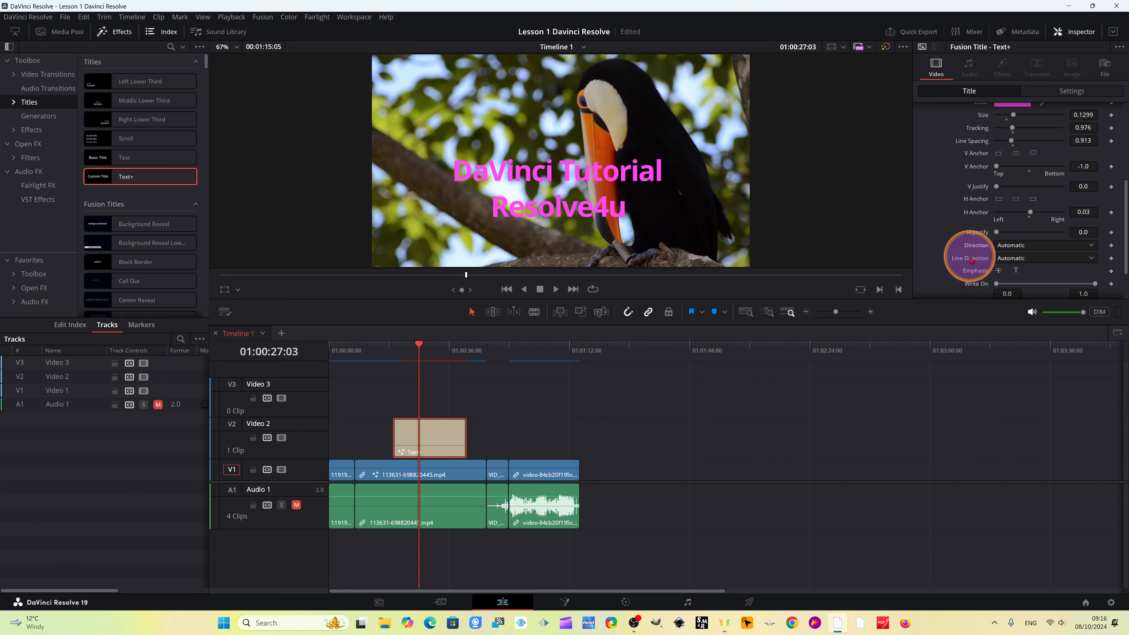
Try the Top Down line direction on the title, and set its Line Direction to Bottom Up
click(1086, 259)
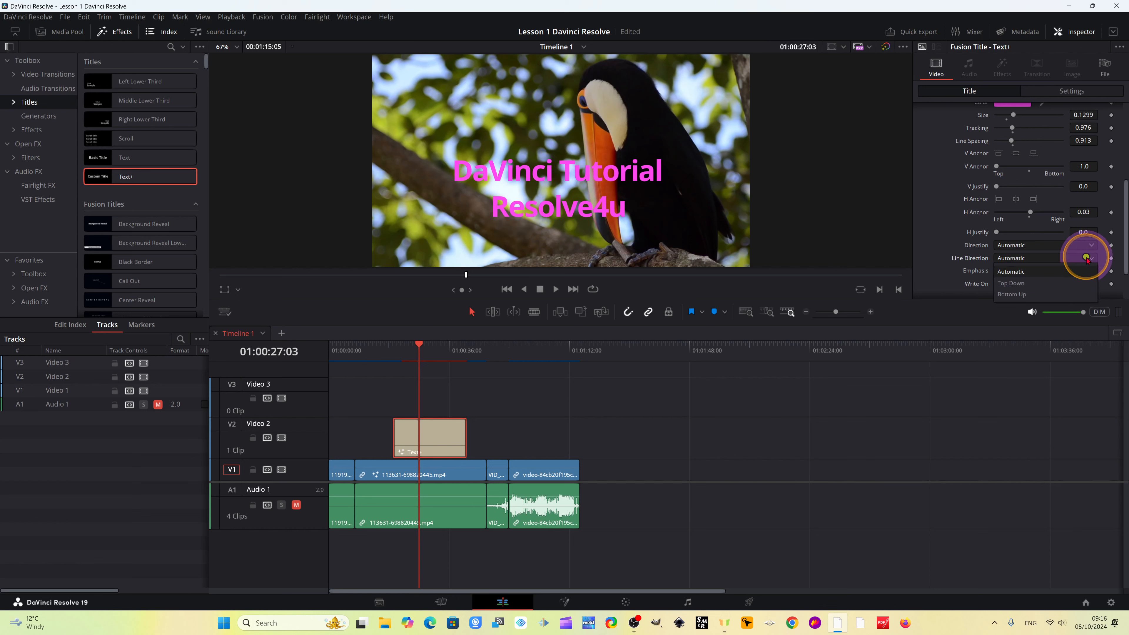
click(1010, 287)
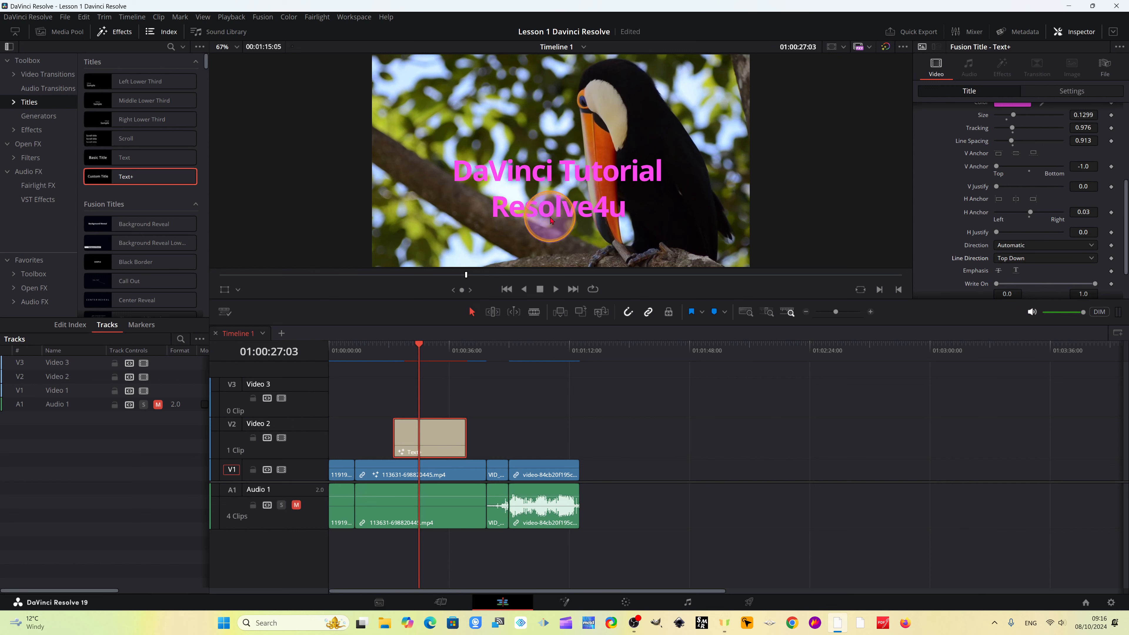
click(1092, 257)
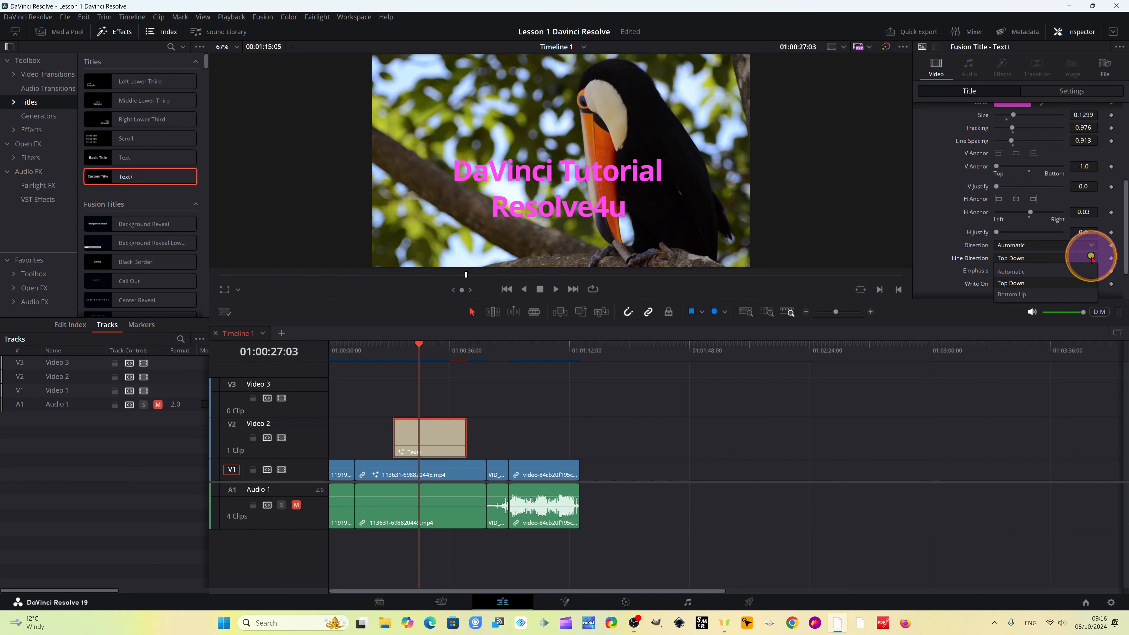
click(1012, 295)
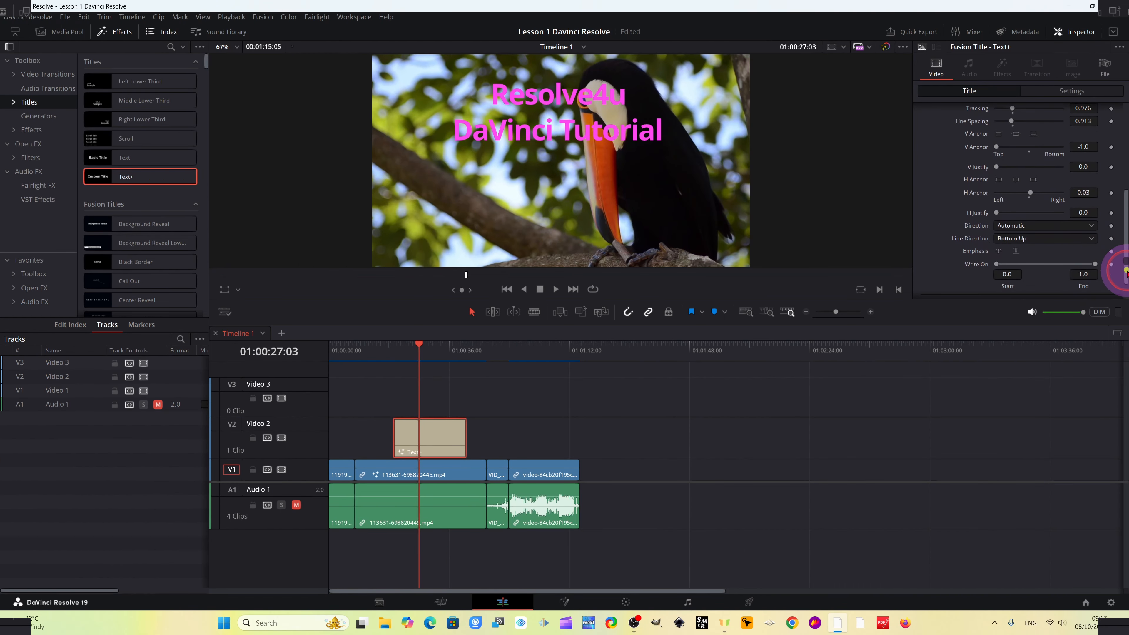
Try the strikethrough and underline emphasis on the title, and turn both off again
click(999, 250)
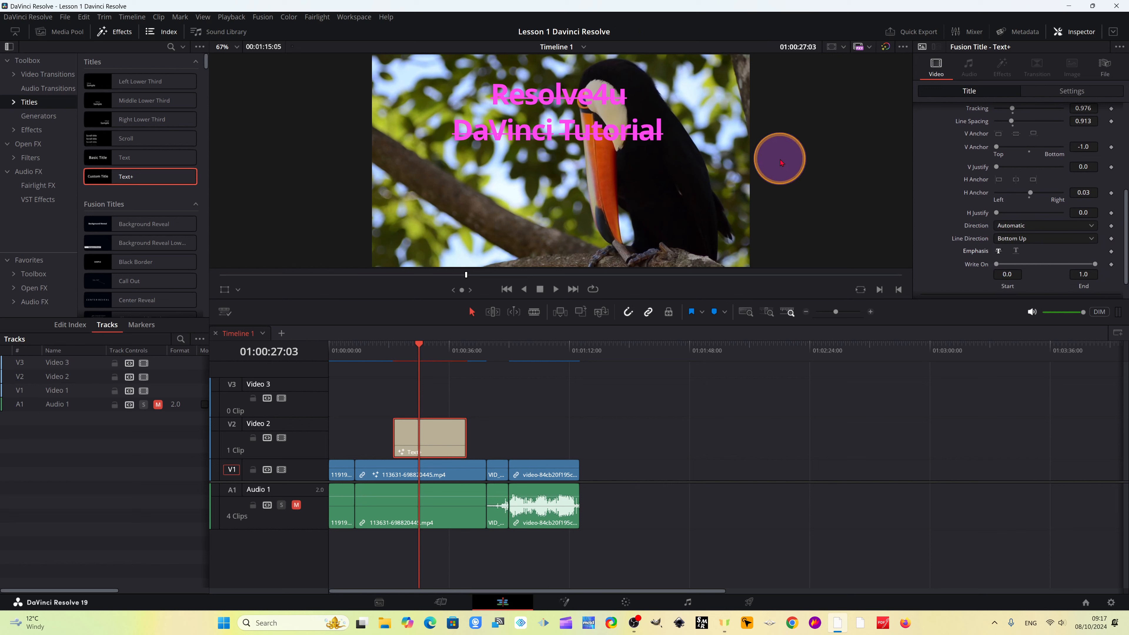
click(999, 250)
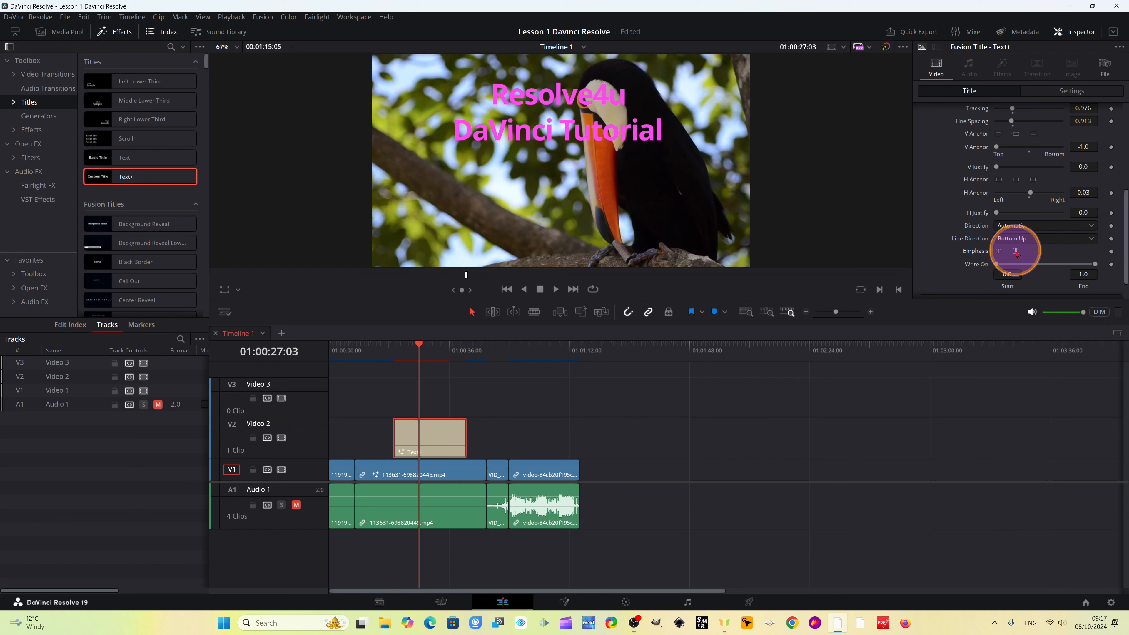
click(1016, 251)
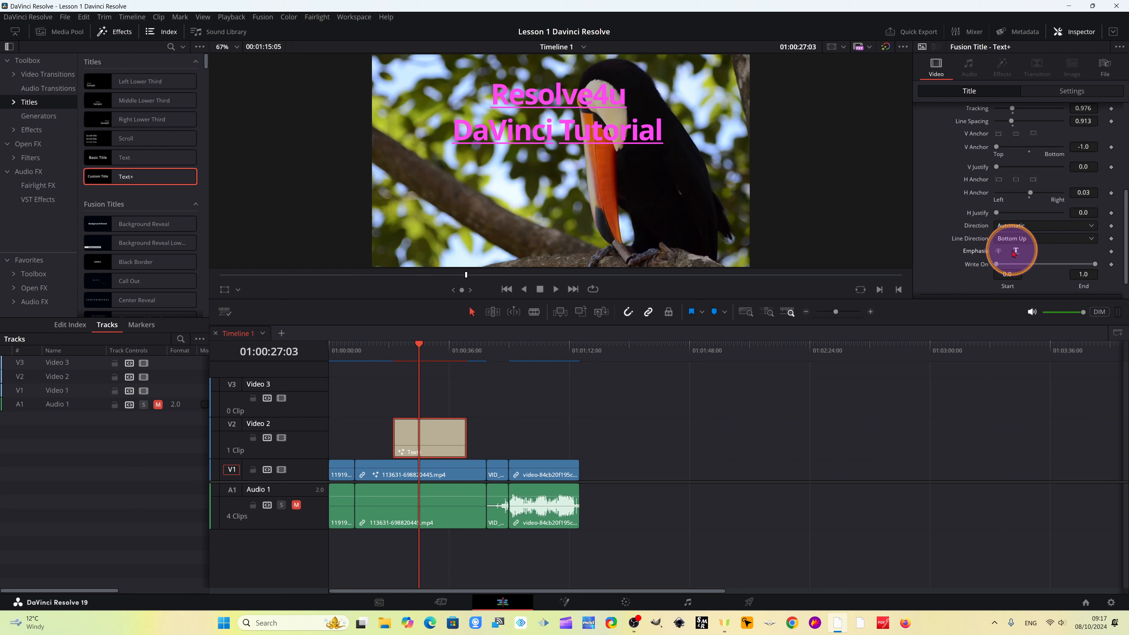
click(1017, 252)
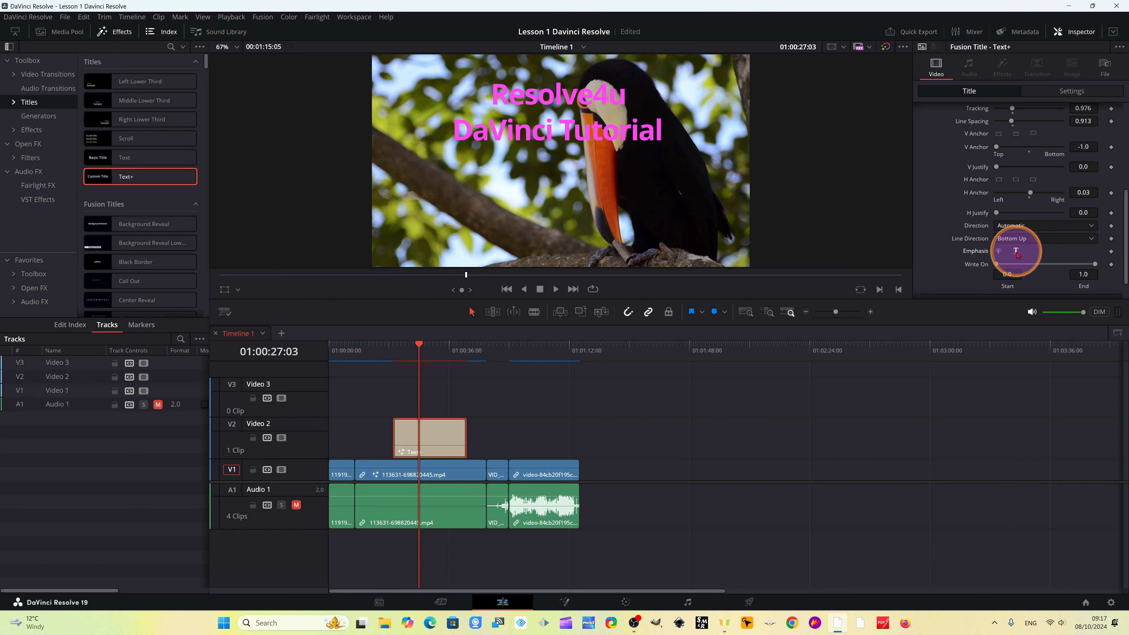
click(1016, 252)
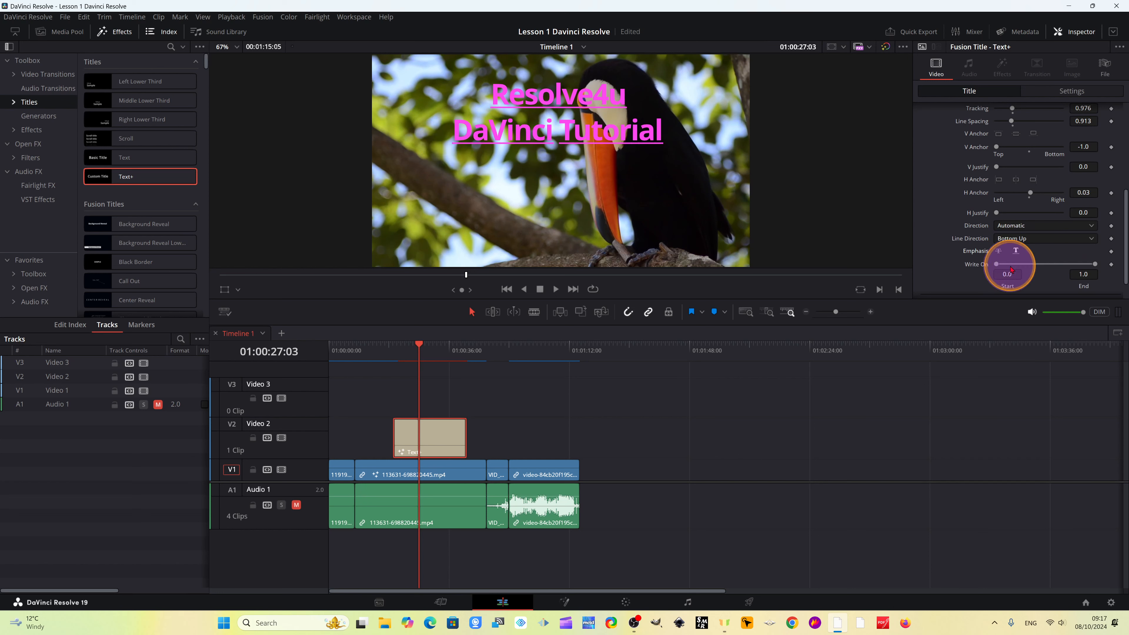
scroll(995, 263, down, 1)
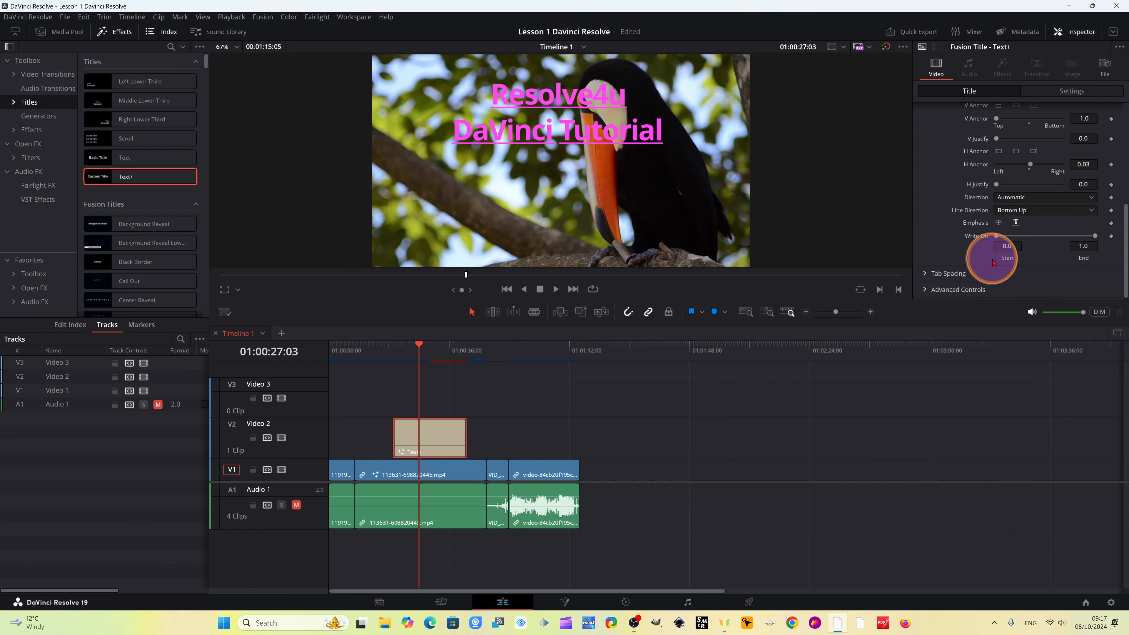
drag(997, 239, 998, 239)
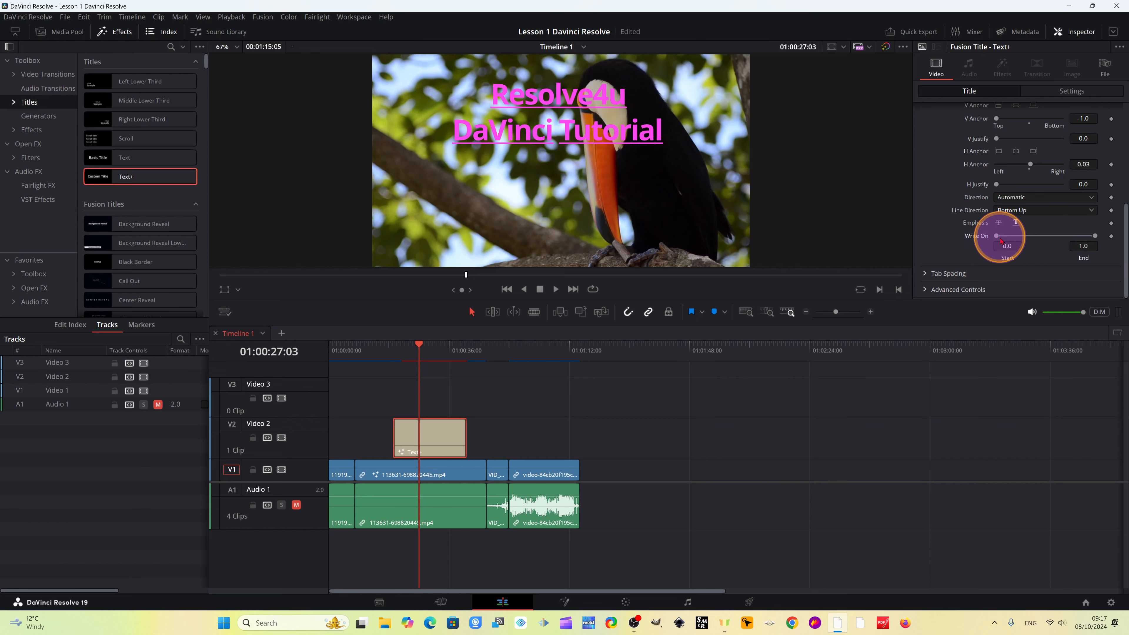
click(1014, 221)
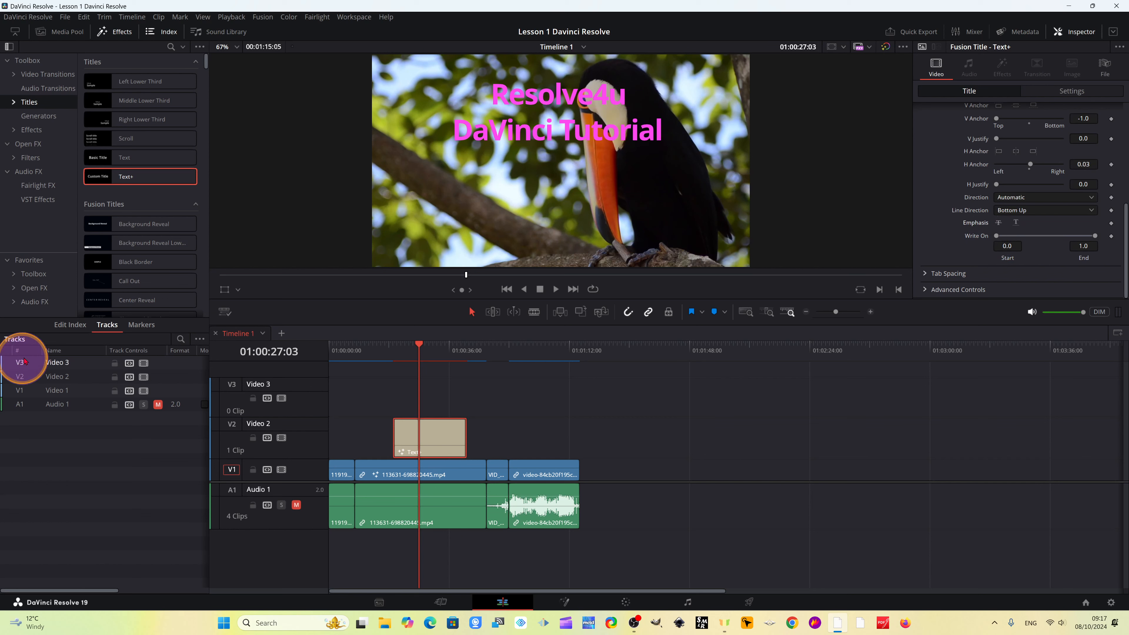
Keyframe the title's Write On start at about 0.044 at 01:00:21:07 and about 0.139 at 01:00:24:19
drag(419, 347, 399, 348)
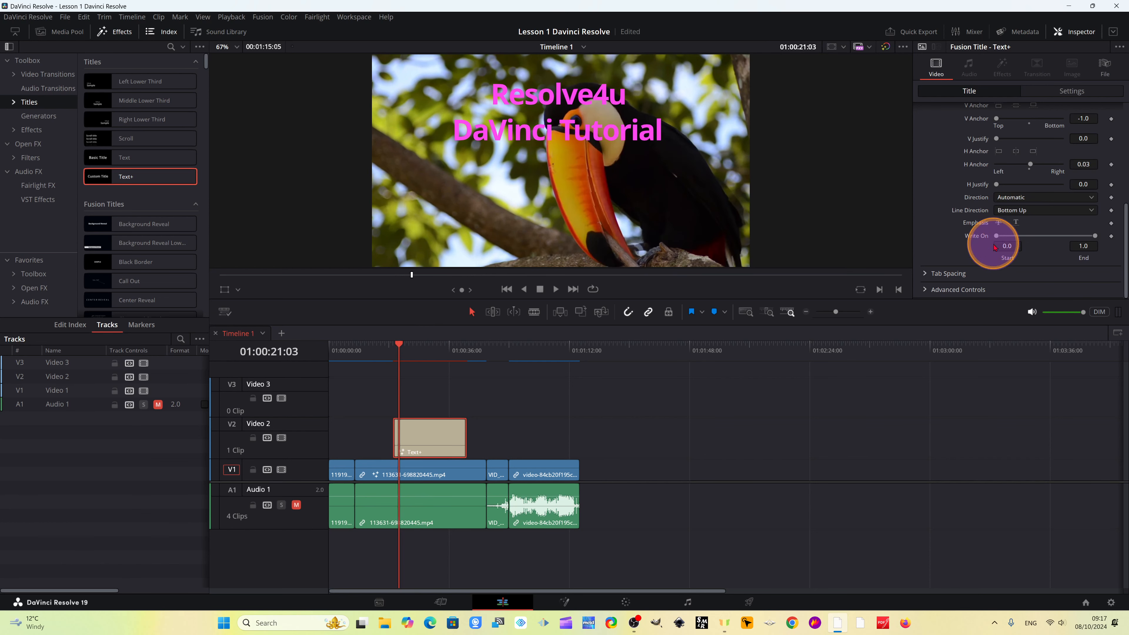
drag(399, 344, 400, 344)
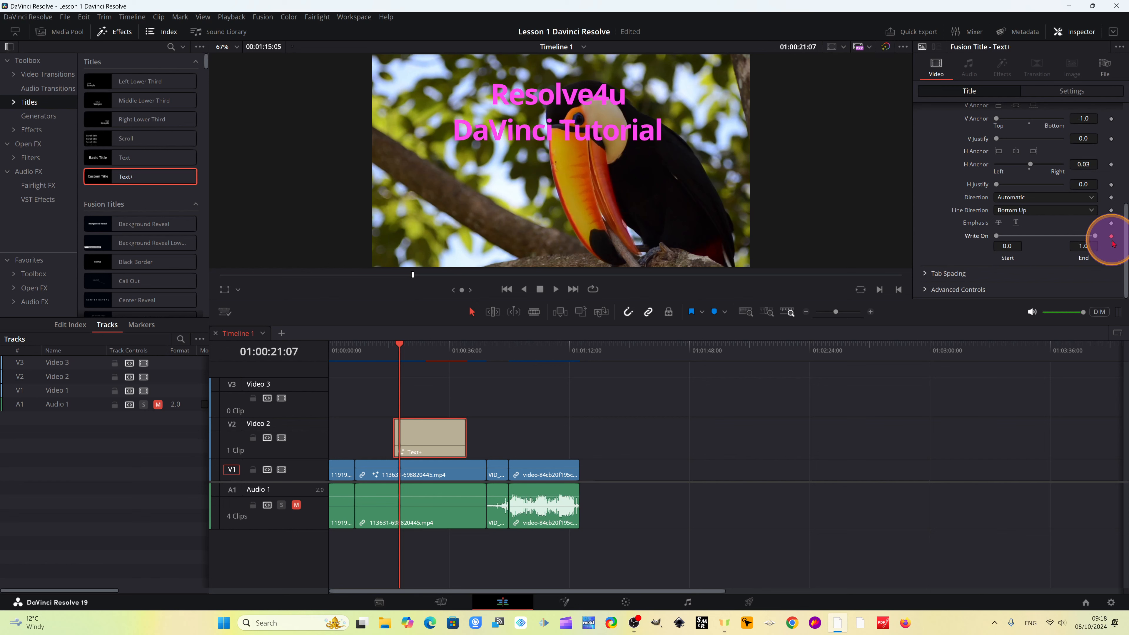
drag(997, 237, 998, 236)
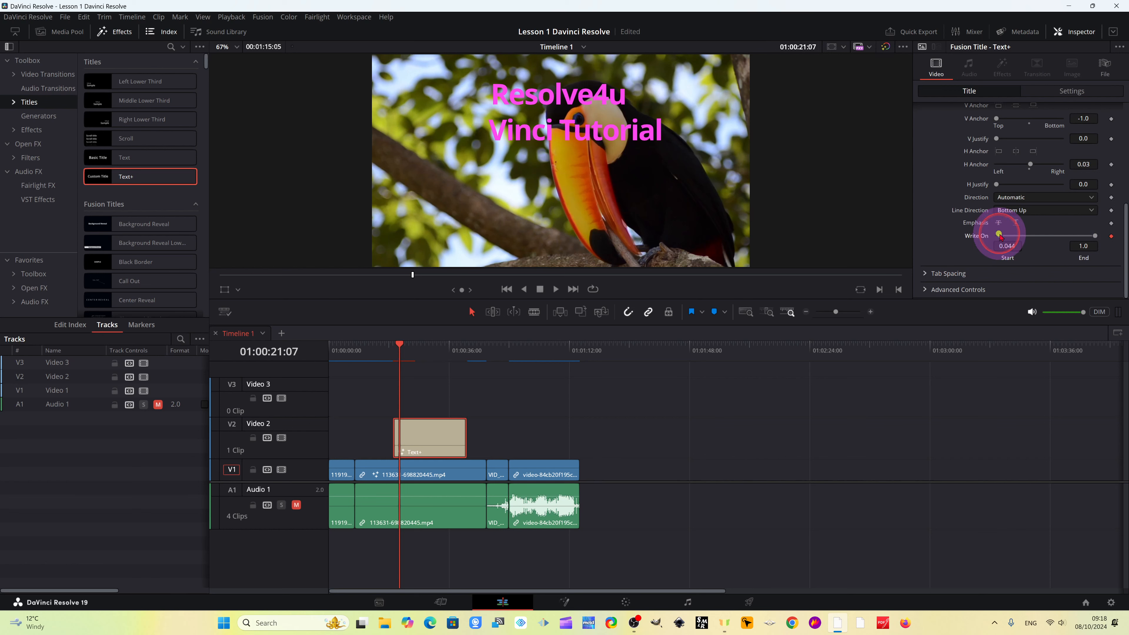
drag(391, 346, 410, 347)
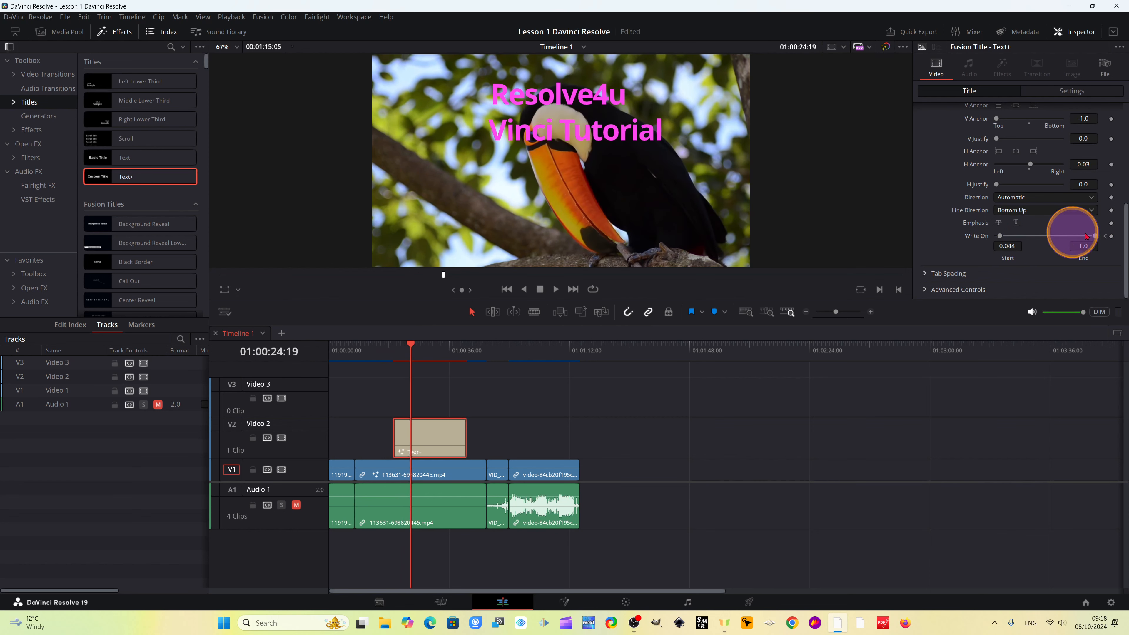
click(1111, 237)
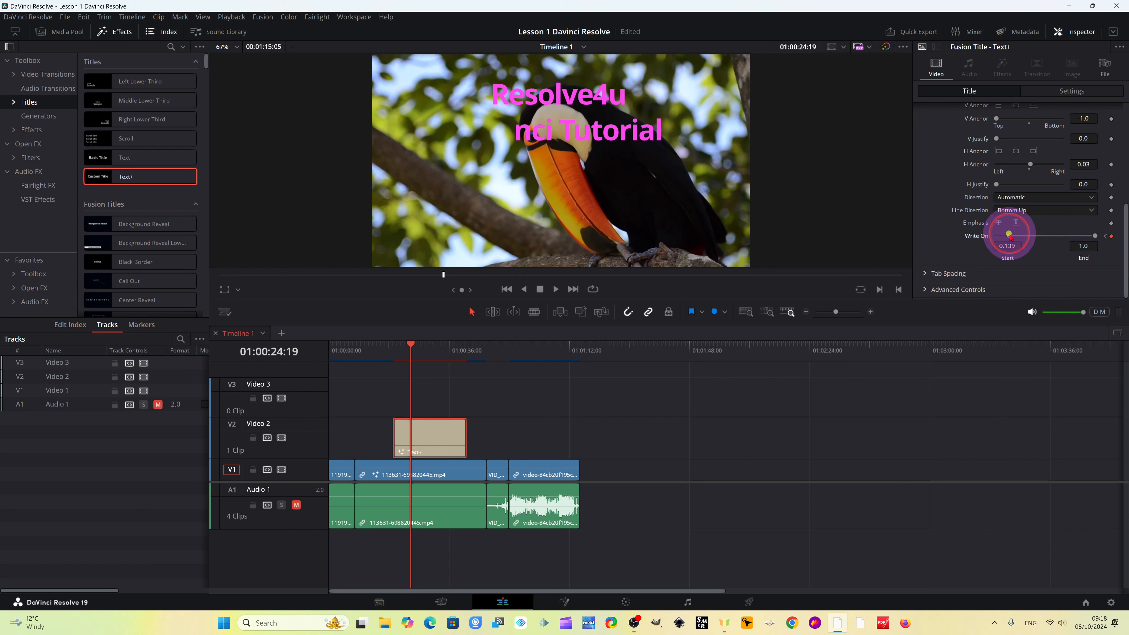
Add a Write On keyframe to the title at 01:00:32:19 with the start value at about 0.694
drag(410, 345, 438, 345)
drag(1010, 236, 1049, 236)
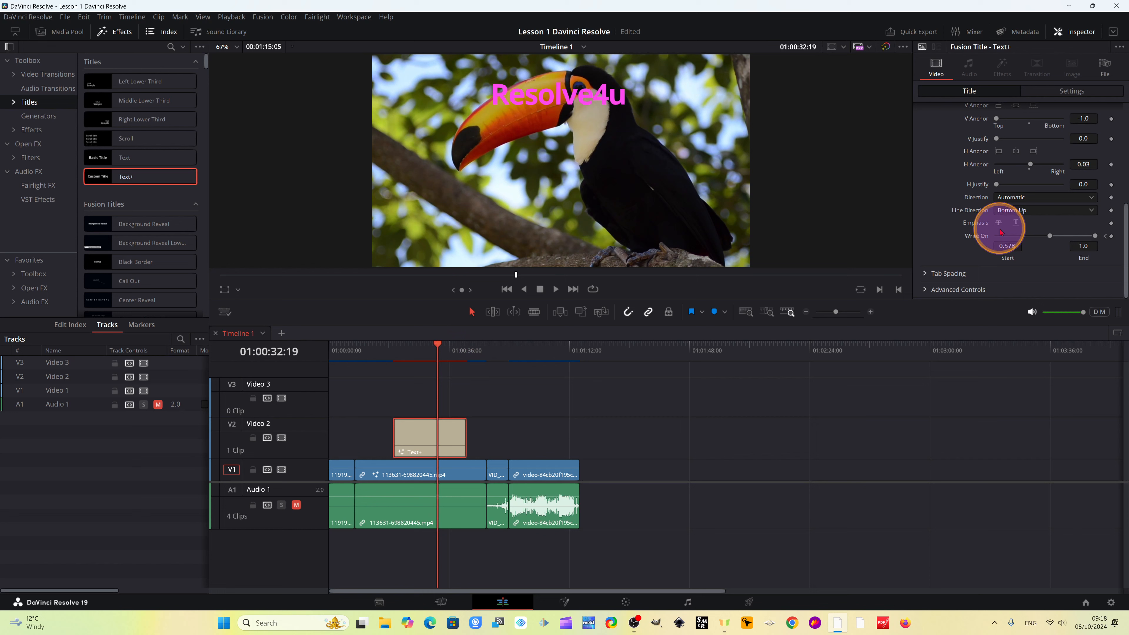
click(1112, 235)
drag(1049, 235, 1060, 236)
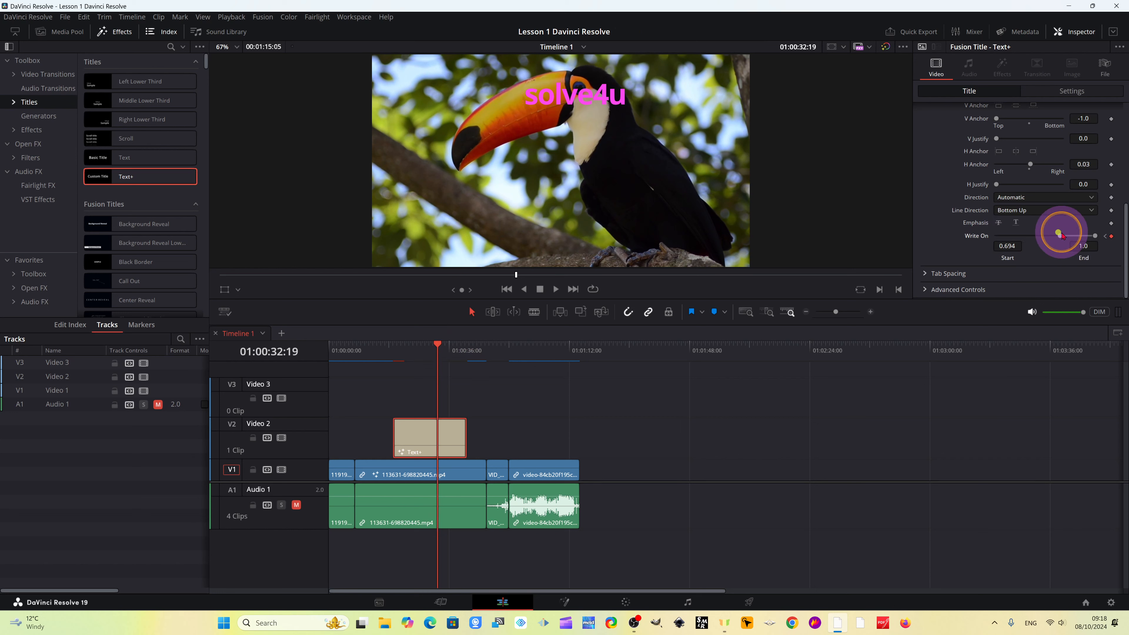